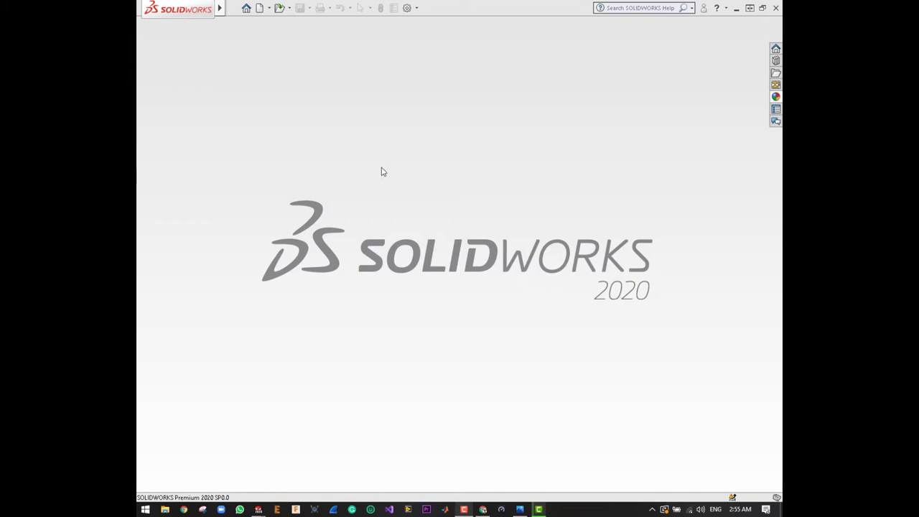
left_click(270, 10)
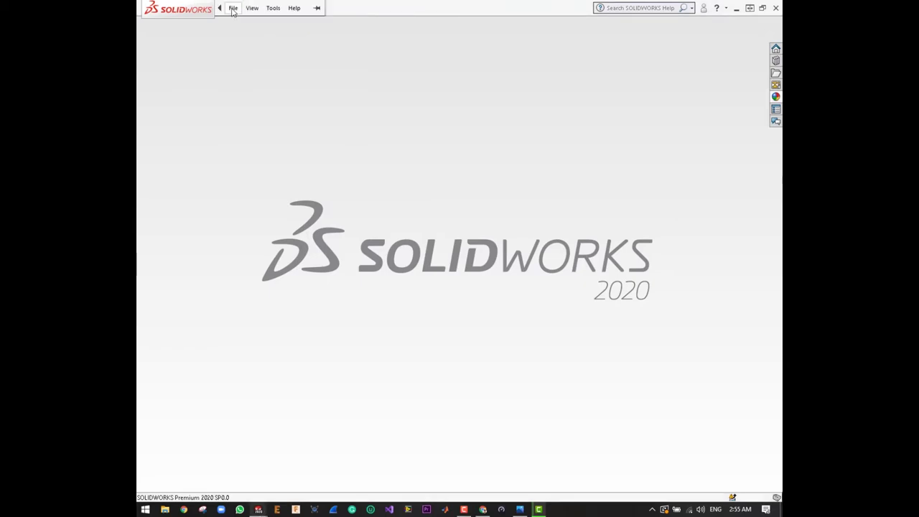
left_click(233, 8)
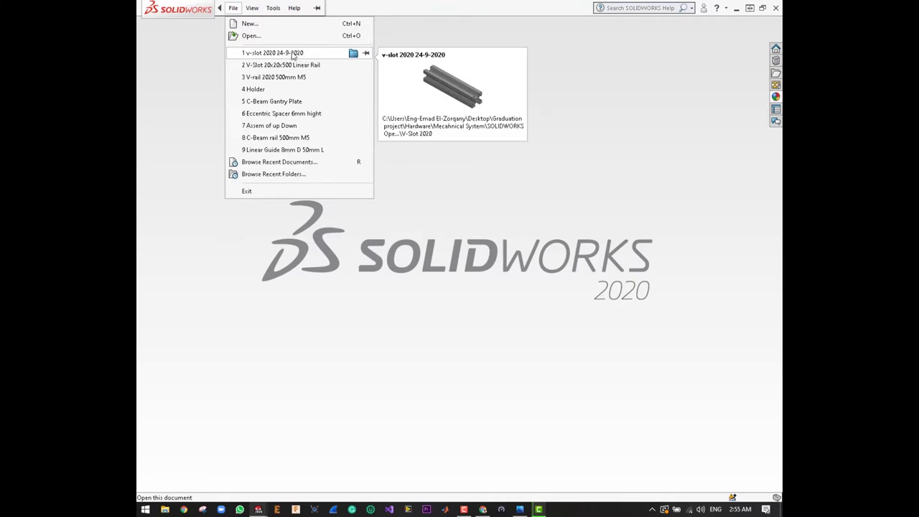
left_click(293, 55)
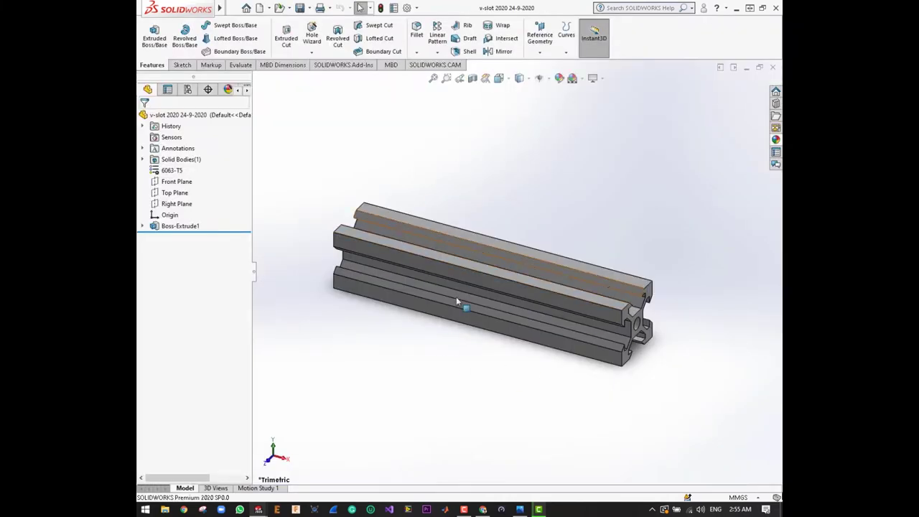
left_click(307, 10)
left_click(321, 33)
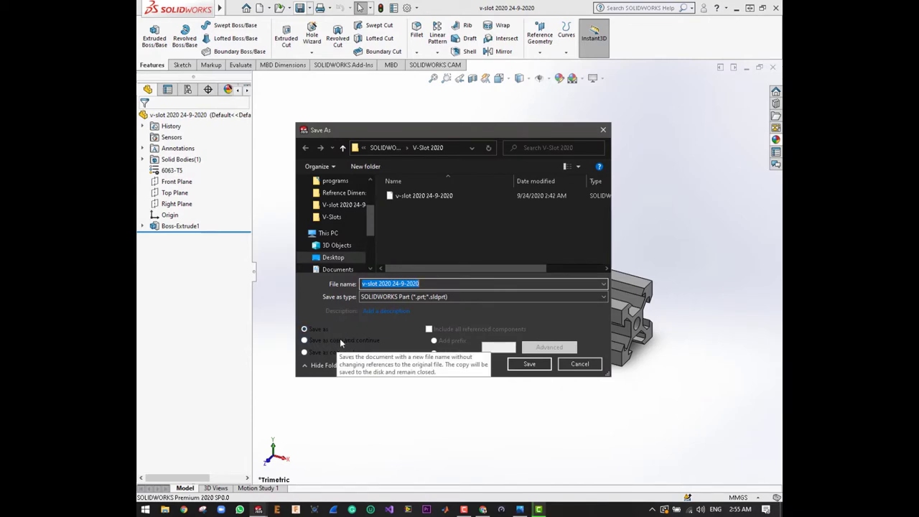
left_click(332, 339)
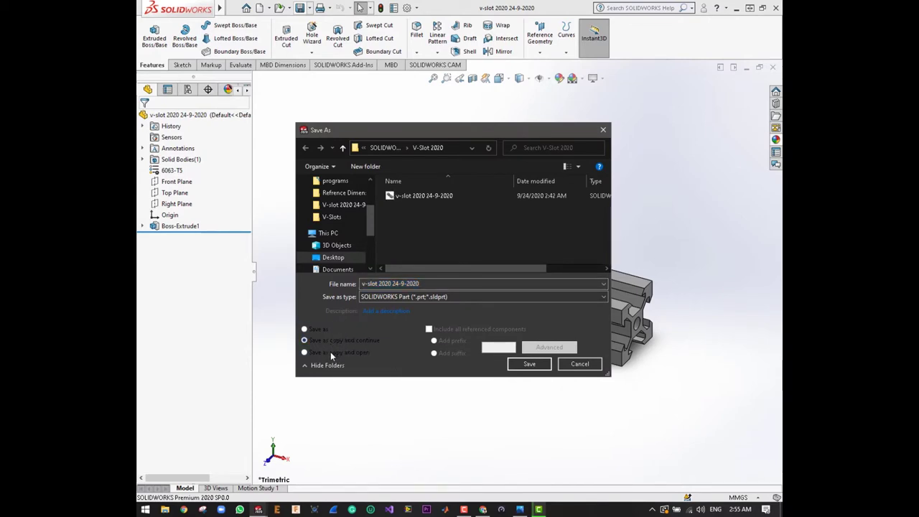
left_click(304, 351)
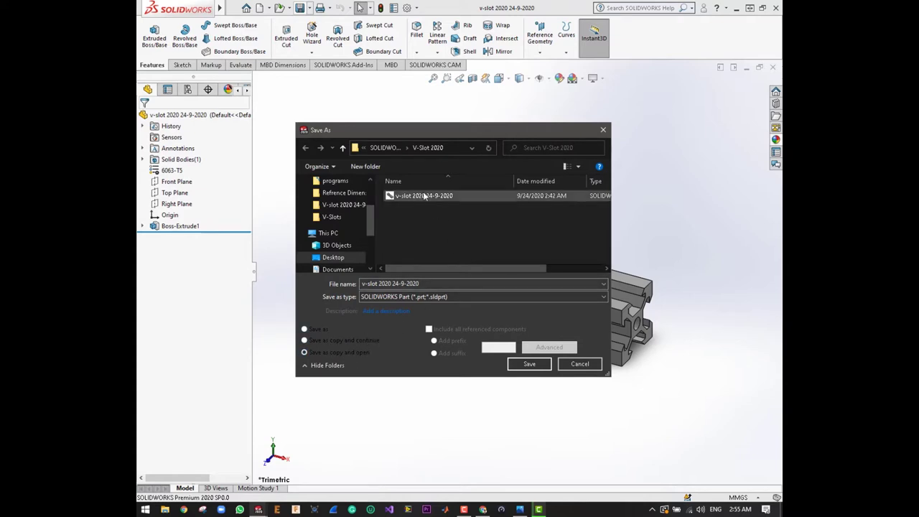
left_click(434, 284)
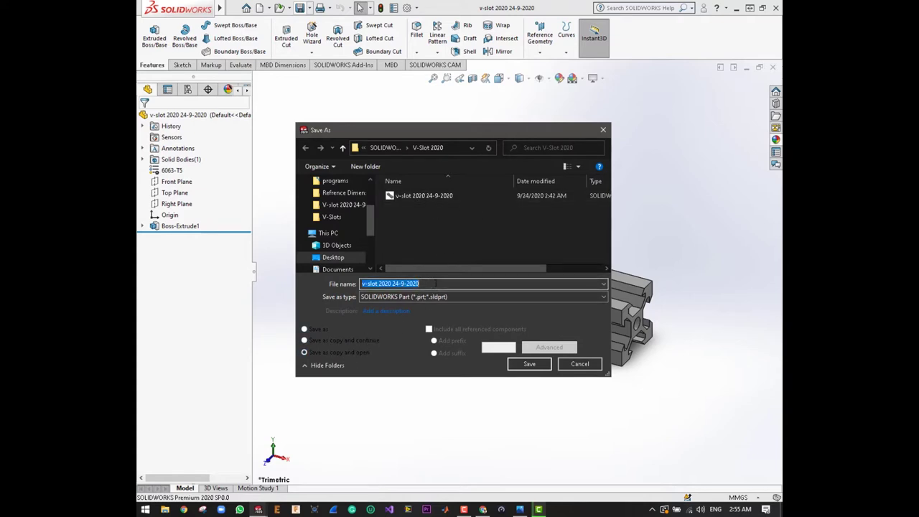
key("Home")
key("BackSpace")
type("4")
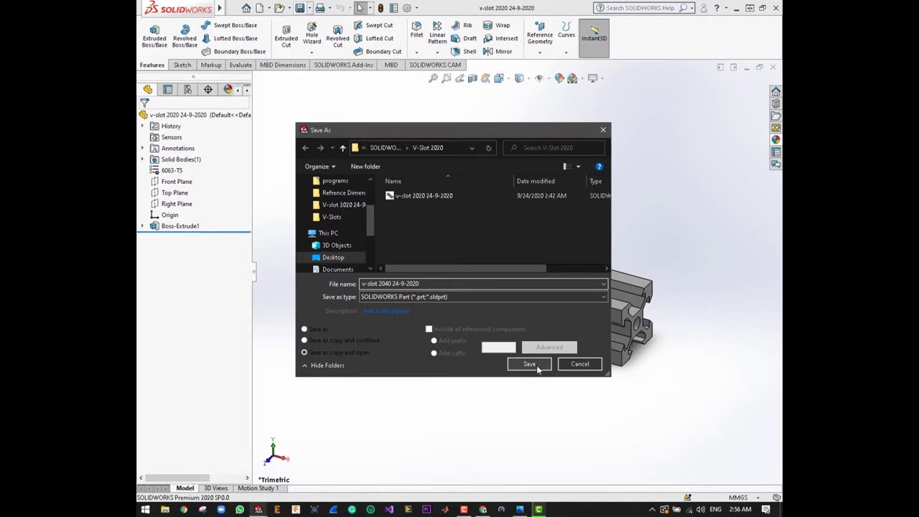
left_click(536, 366)
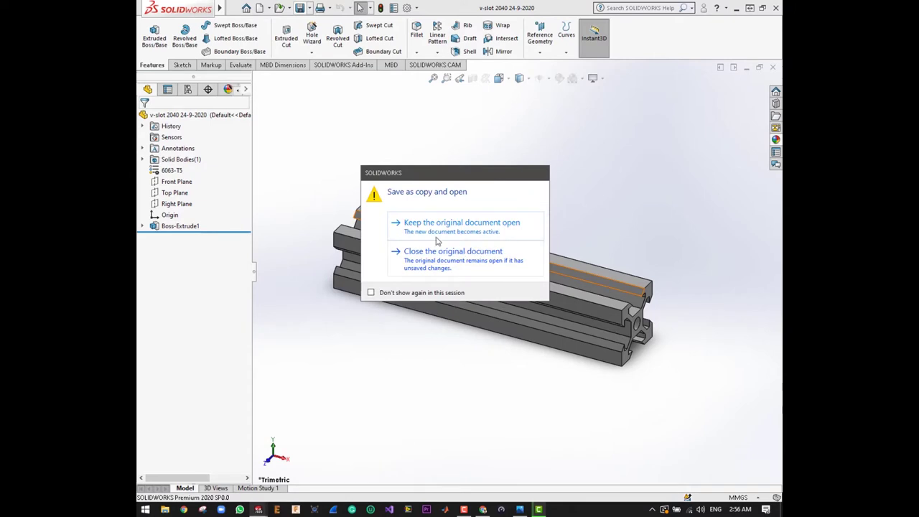
left_click(463, 263)
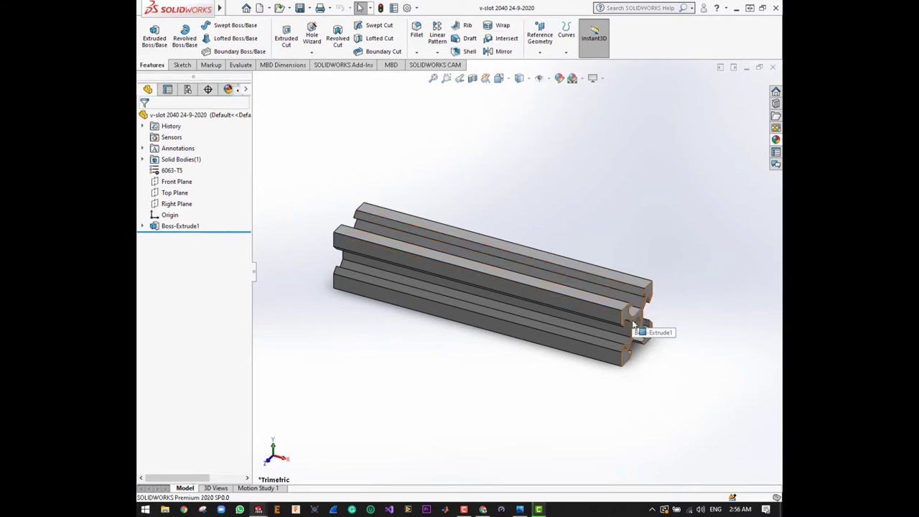
key("ctrl+1")
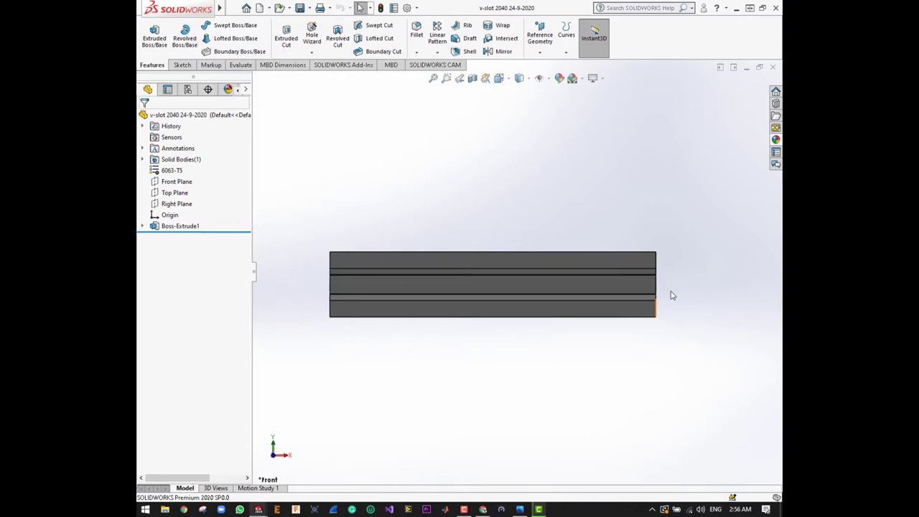
key("ctrl+4")
key("ctrl+3")
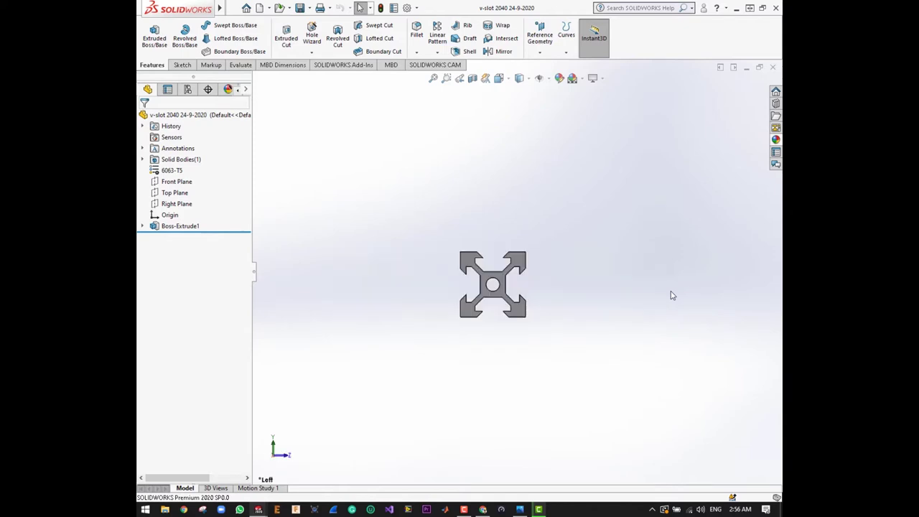
key("ctrl+1")
key("ctrl+4")
key("ctrl+1")
key("ctrl+3")
key("ctrl+1")
key("ctrl+4")
key("ctrl+1")
key("ctrl+4")
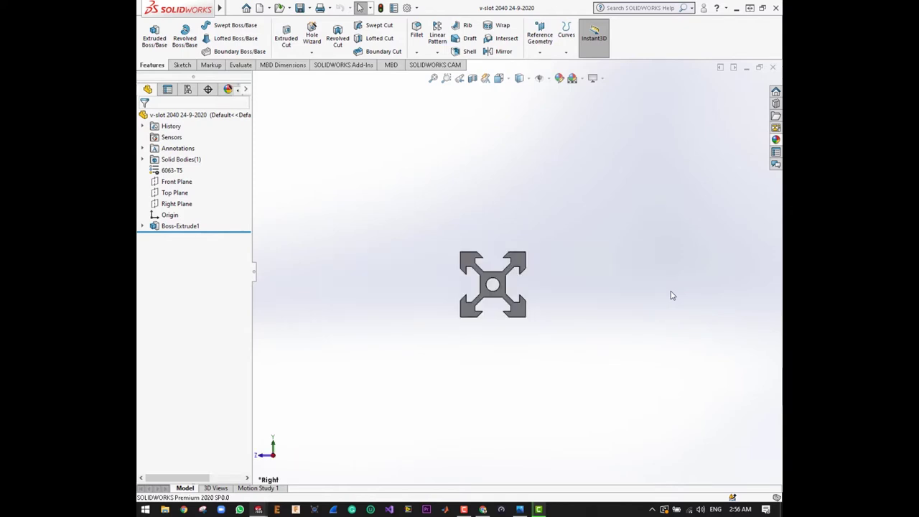
key("ctrl+7")
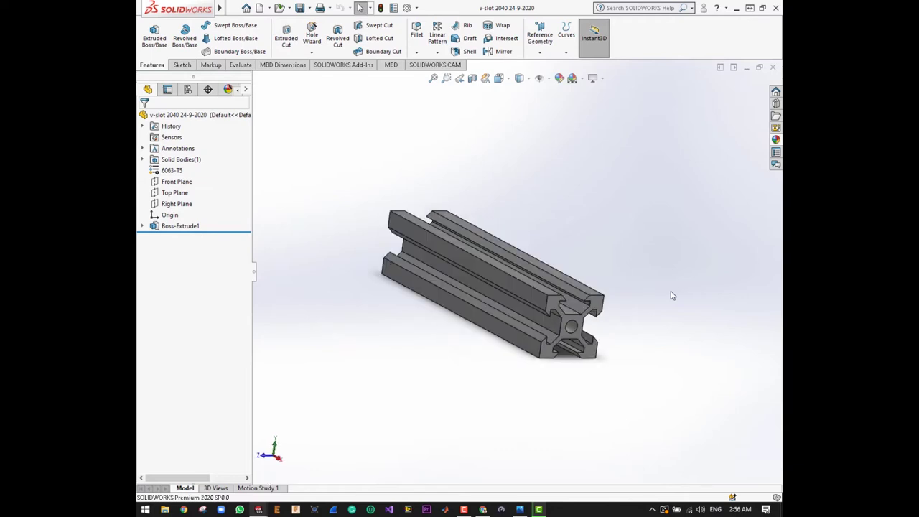
key("ctrl+7")
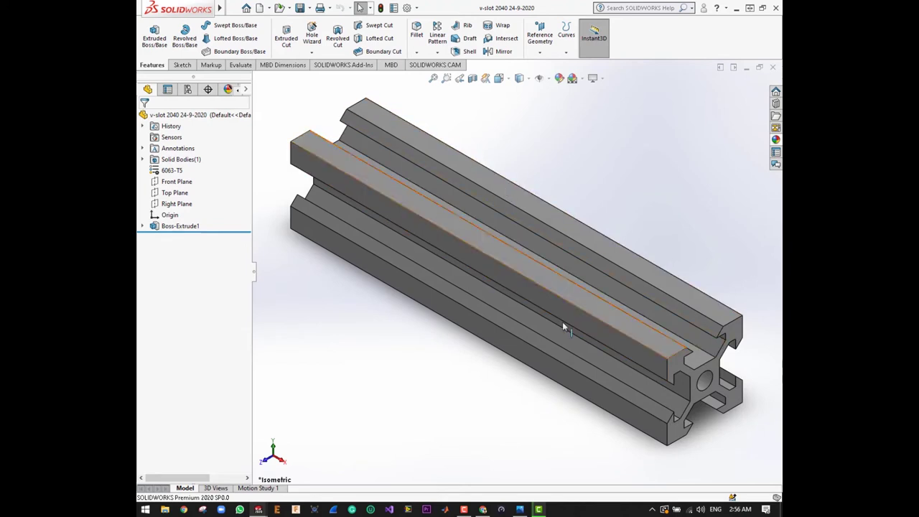
Step: View the extrusion's end face head-on with Normal To (Ctrl+8)
left_click(717, 374)
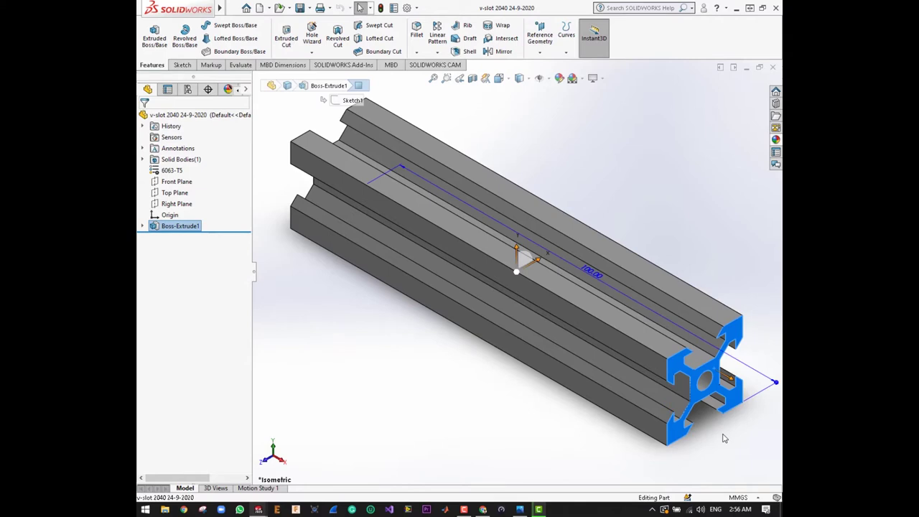
key("ctrl+8")
left_click(664, 266)
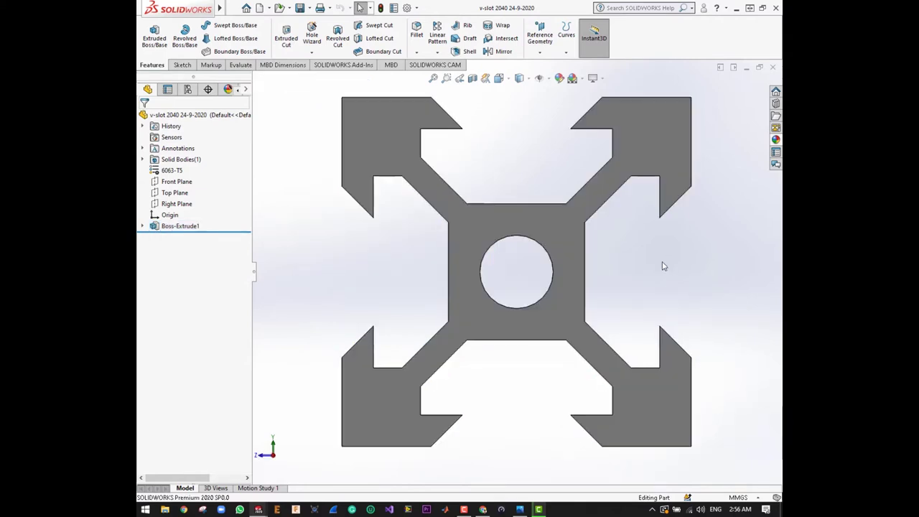
scroll(450, 244, "up", 3)
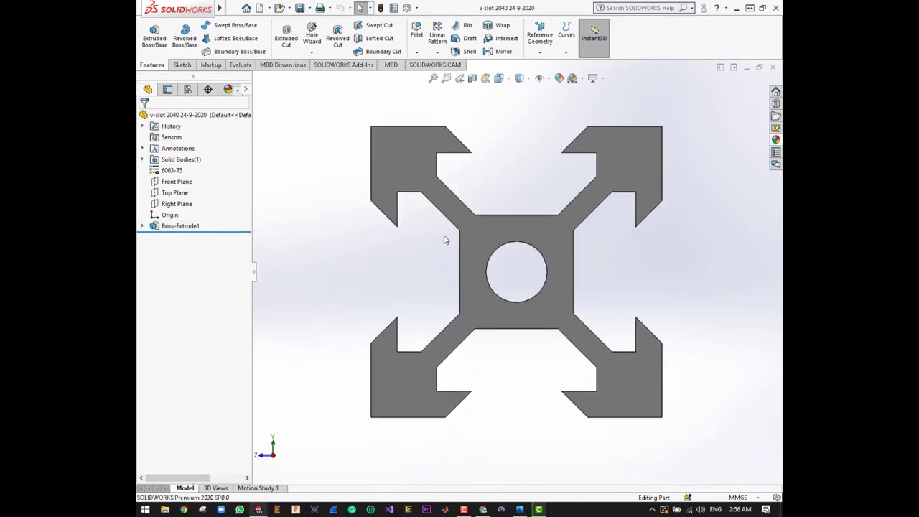
right_click(490, 245)
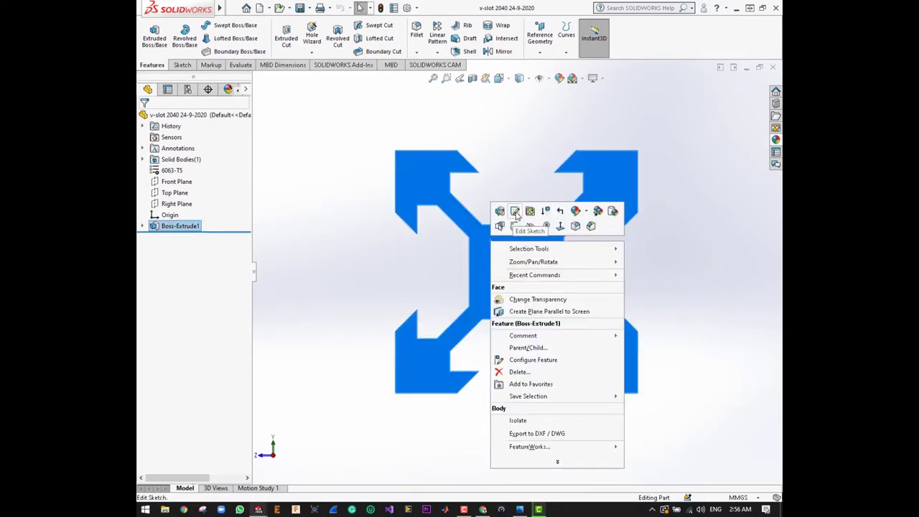
Step: Expand Boss-Extrude1 and edit Sketch1 to show the 20x20 V-slot profile
left_click(142, 227)
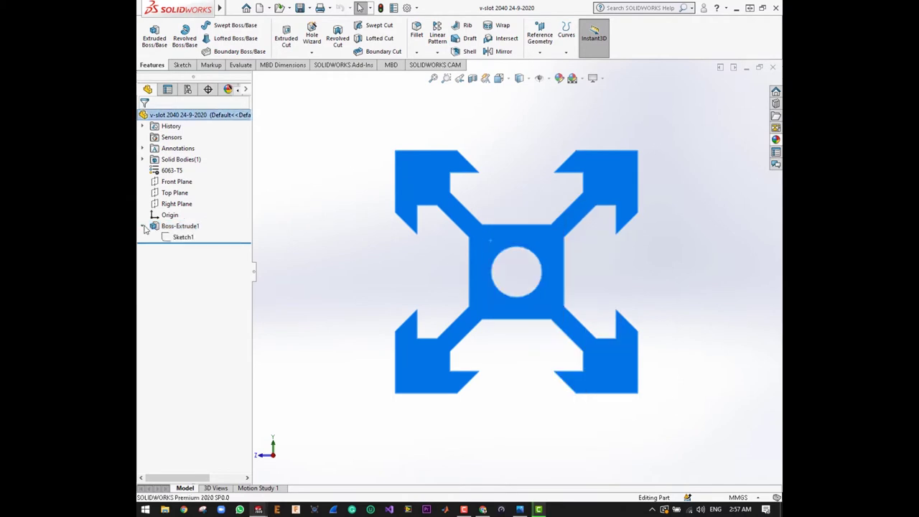
right_click(180, 239)
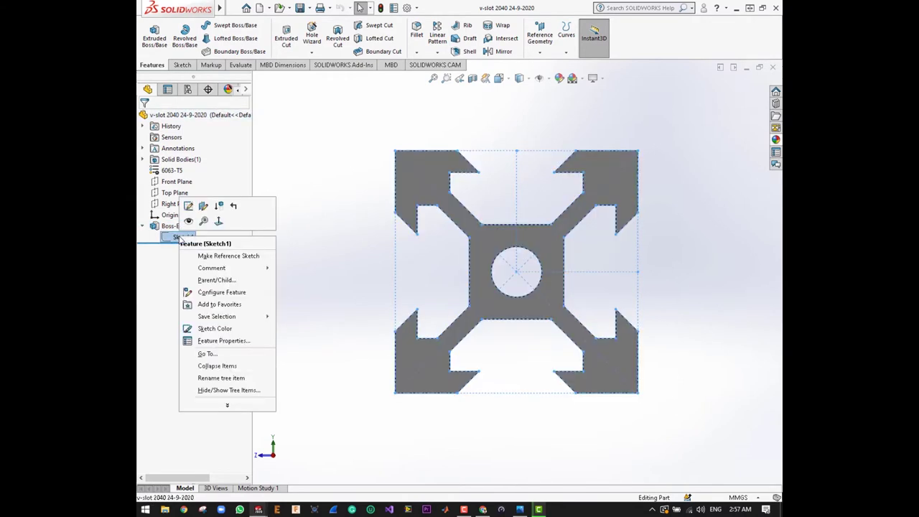
left_click(189, 206)
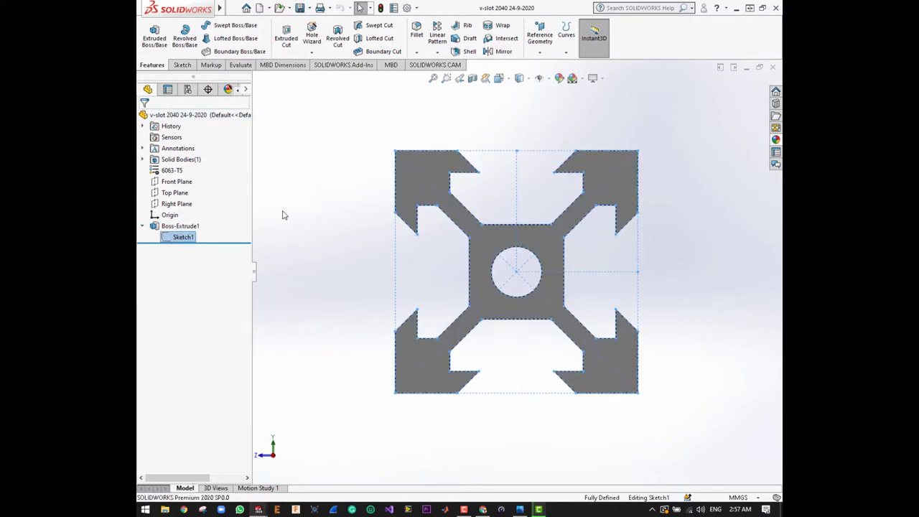
scroll(357, 195, "up", 2)
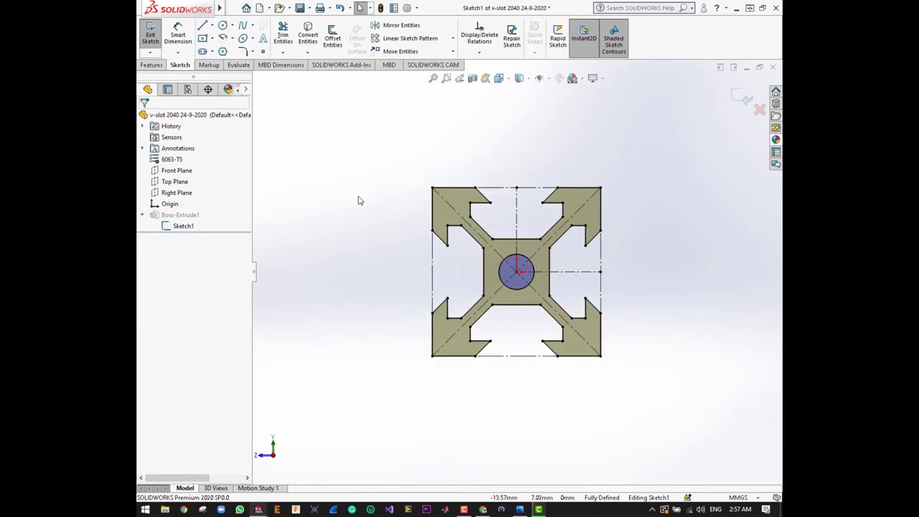
scroll(478, 311, "down", 1)
scroll(564, 328, "up", 2)
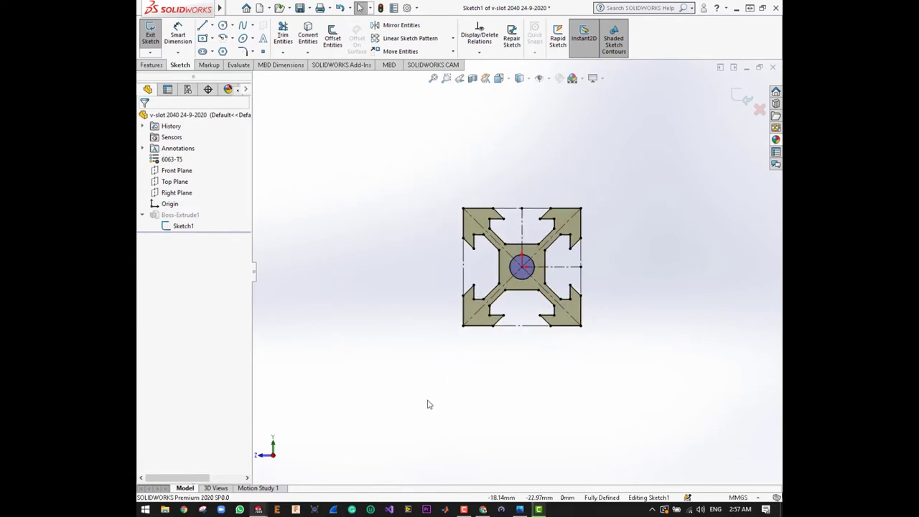
Step: Browse the Google Images V-slot 20*40 results to a belt-driven V-Slot linear actuator preview
left_click(483, 510)
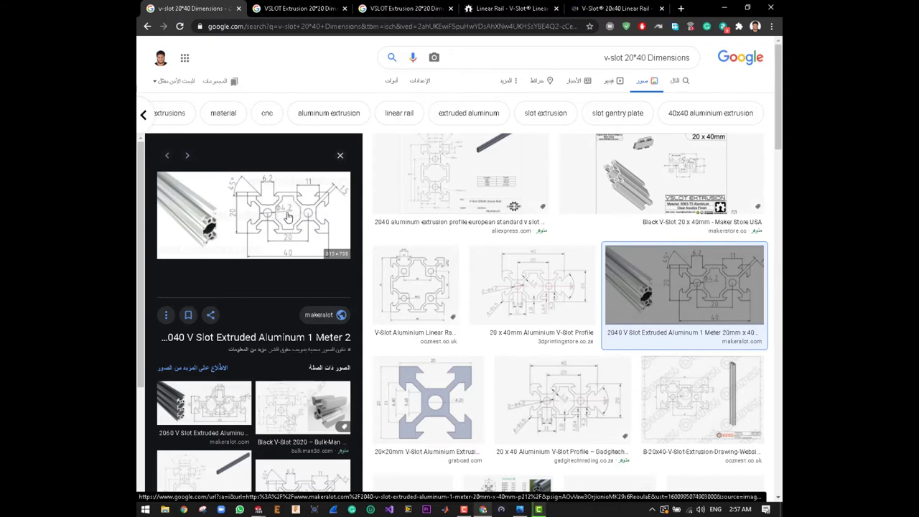
left_click(307, 10)
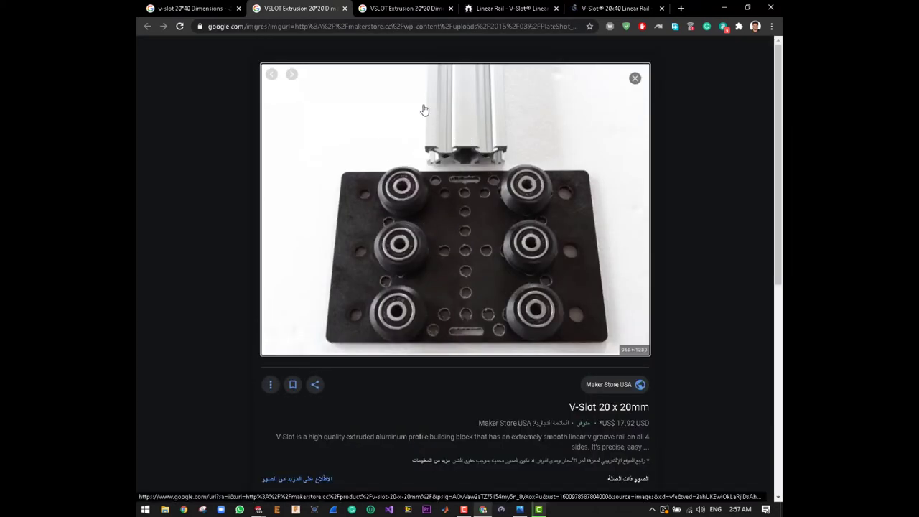
key("ctrl+Tab")
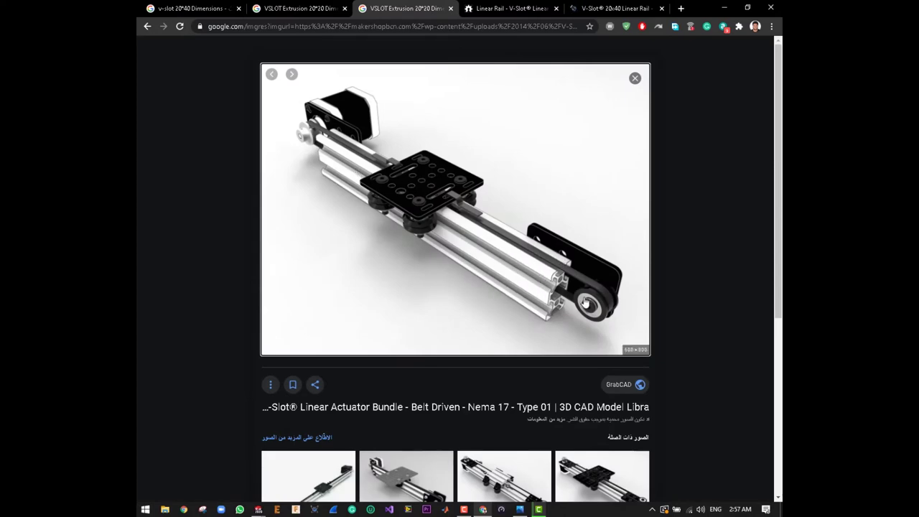
scroll(396, 208, "down", 2)
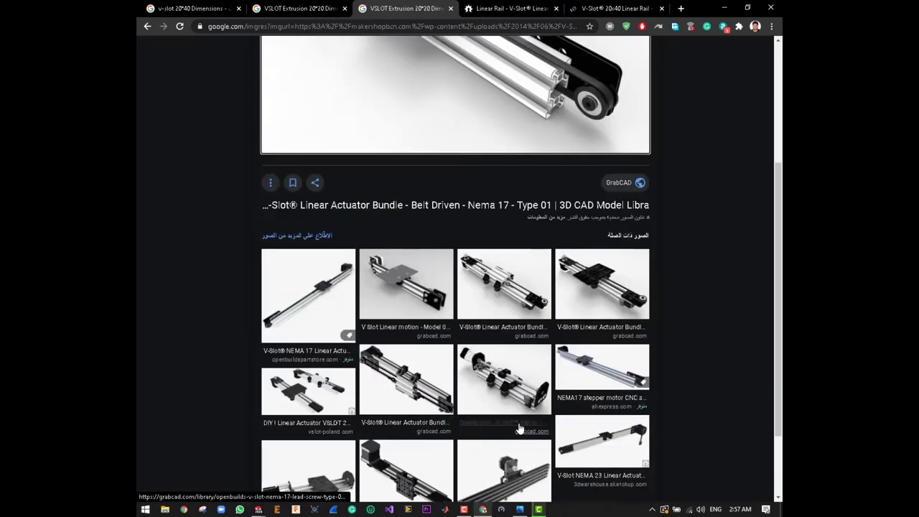
scroll(404, 445, "down", 1)
scroll(404, 447, "down", 2)
scroll(435, 383, "up", 4)
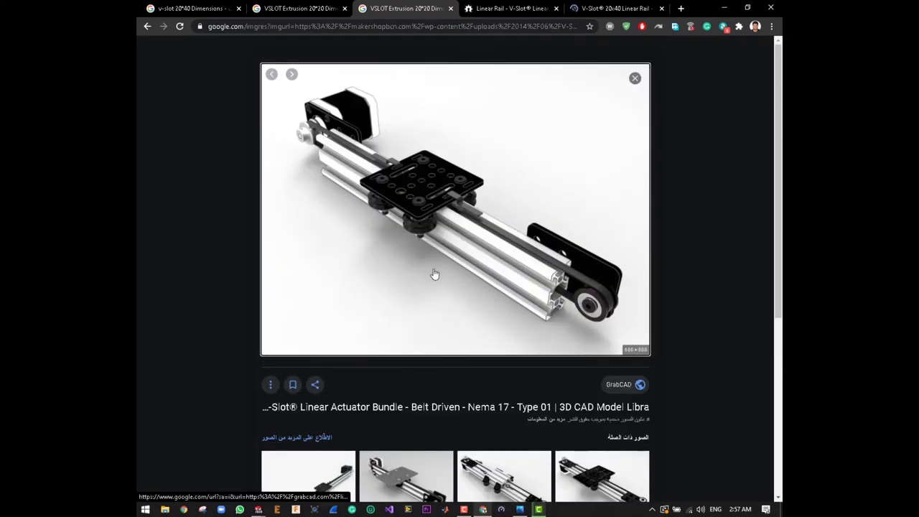
Step: Review the OpenBuilds V-Slot 20x40 Linear Rail page and its feature diagram, then minimize Chrome
left_click(502, 8)
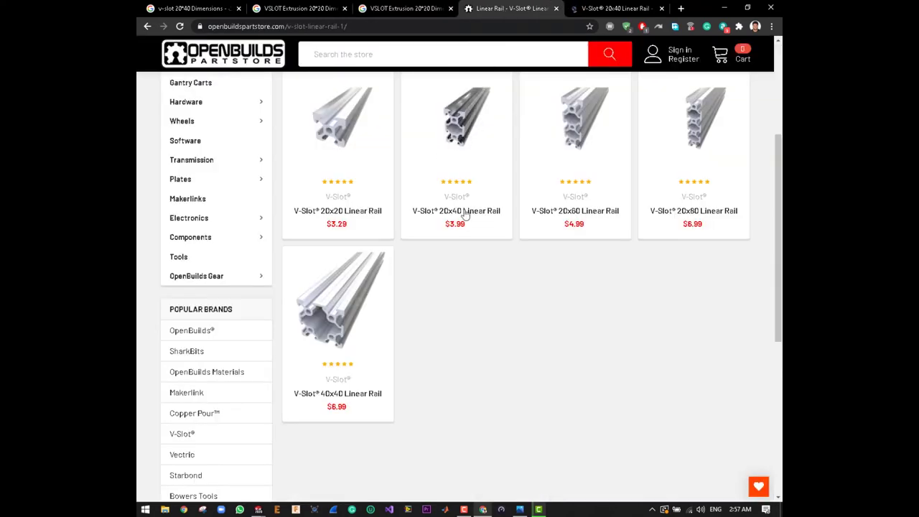
scroll(465, 214, "up", 1)
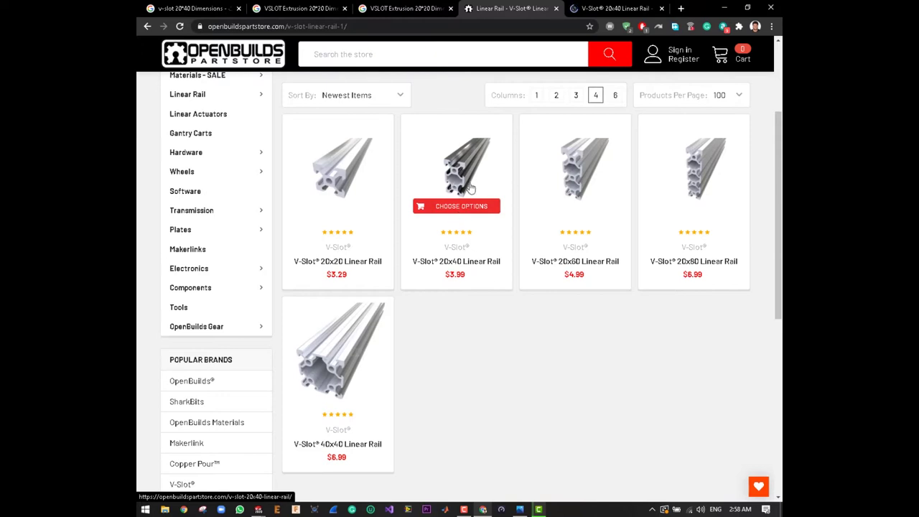
left_click(617, 10)
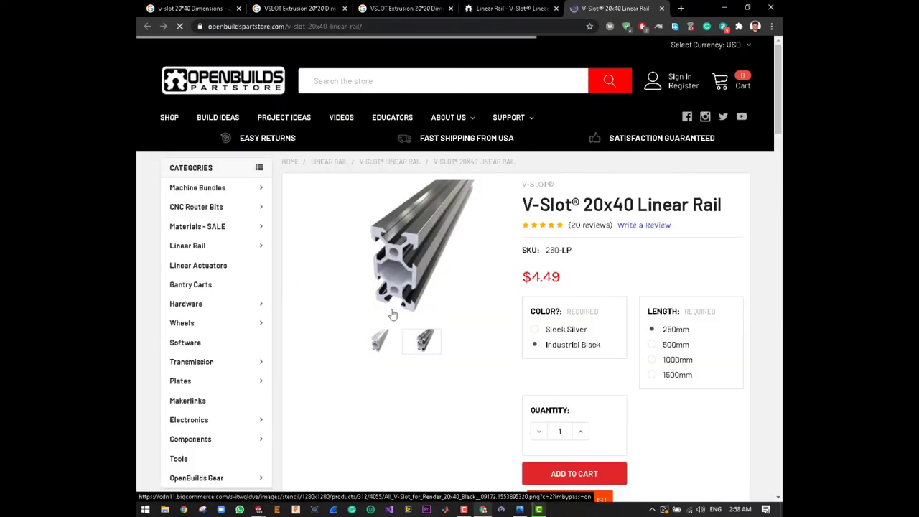
scroll(400, 273, "down", 3)
scroll(401, 272, "down", 3)
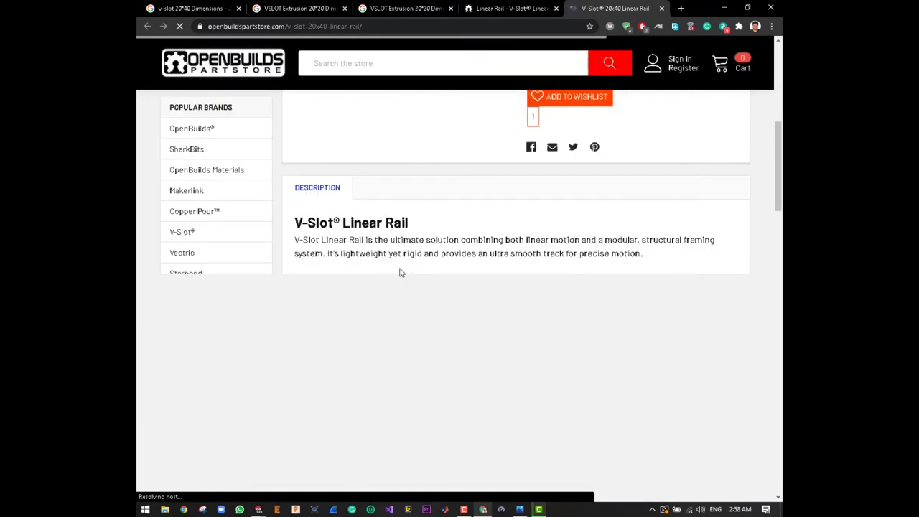
scroll(445, 302, "down", 1)
scroll(463, 313, "down", 1)
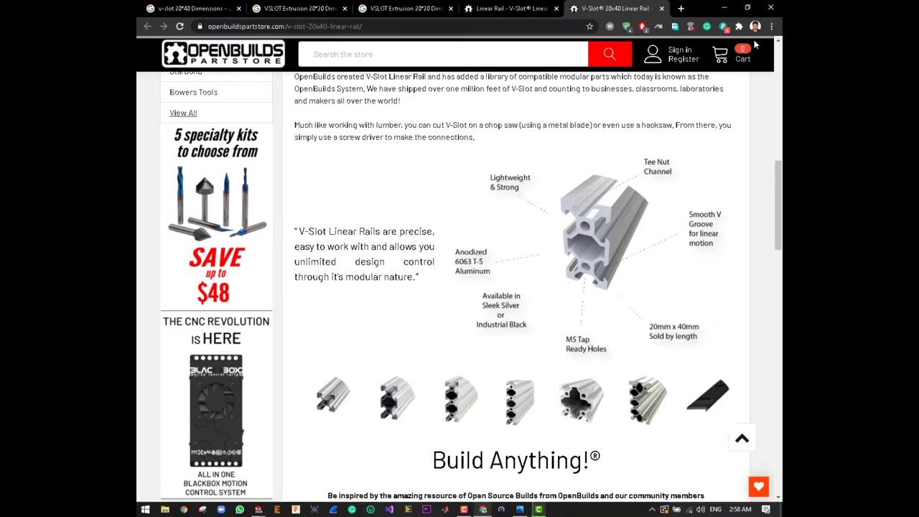
left_click(724, 9)
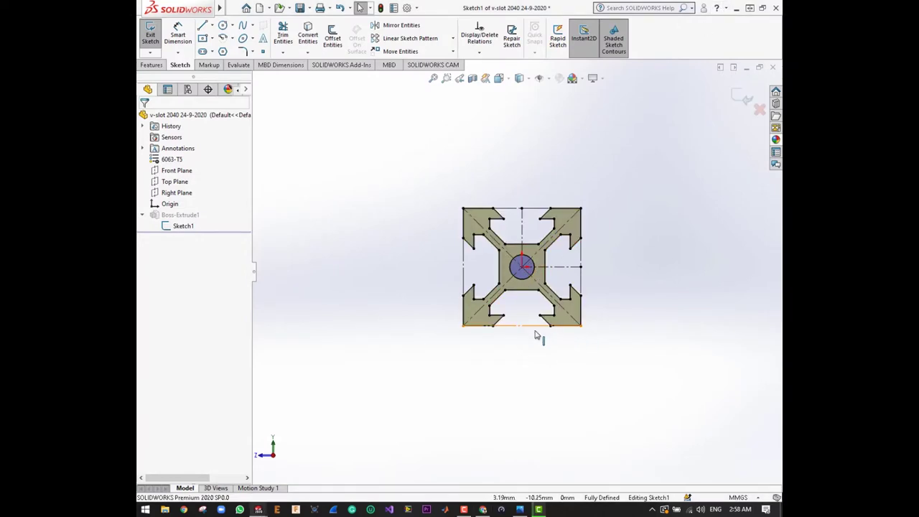
Step: Select the profile's bottom edge segments and first bottom-slot notch lines
scroll(547, 338, "down", 3)
scroll(547, 338, "up", 1)
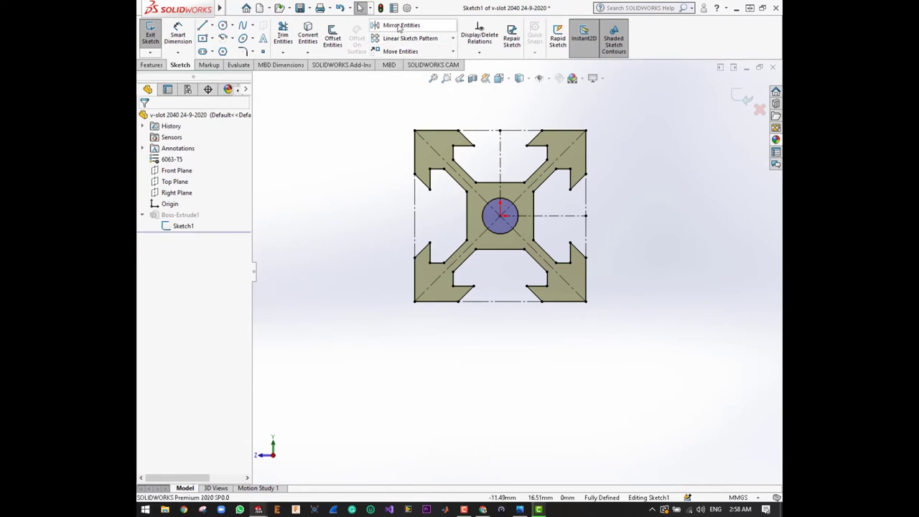
right_click(440, 305)
left_click(407, 322)
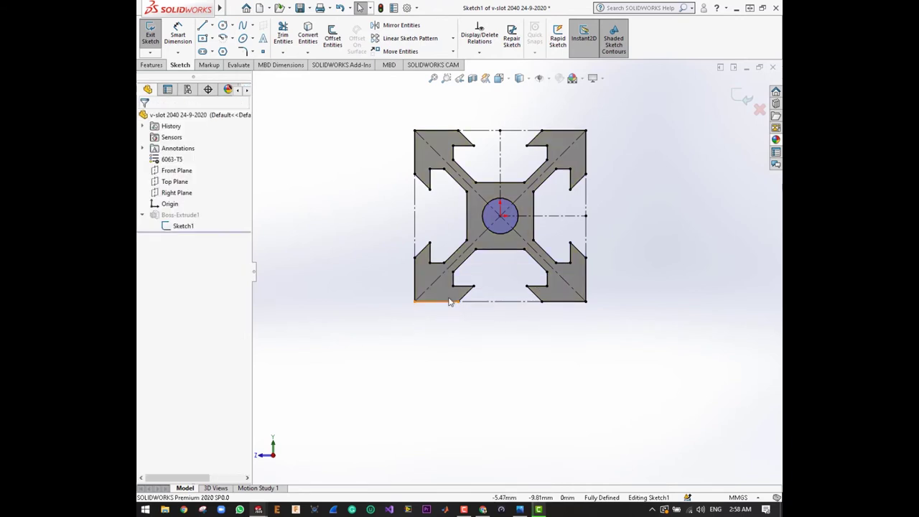
left_click(442, 302)
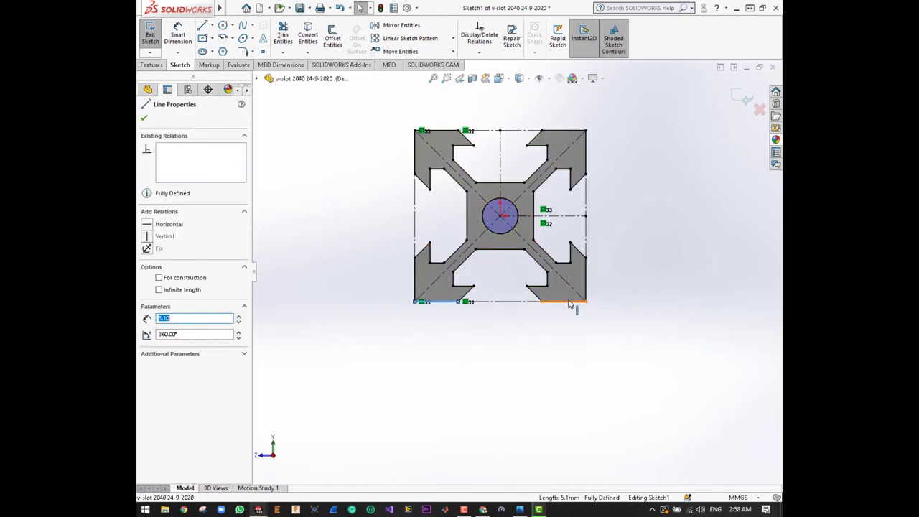
left_click(532, 296, "ctrl")
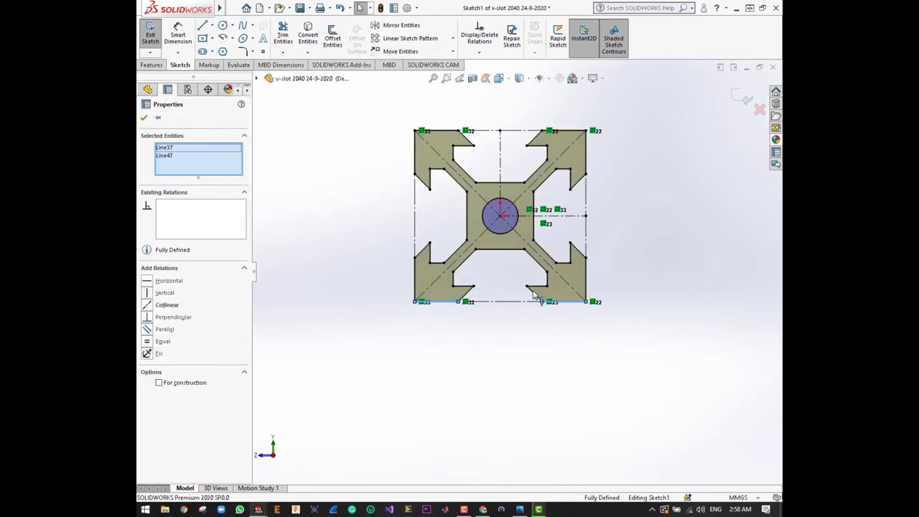
left_click(532, 292, "ctrl")
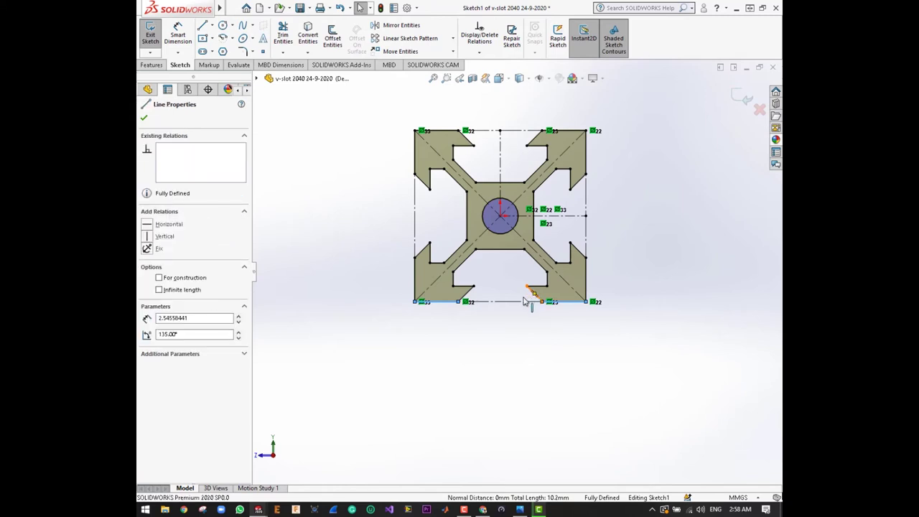
left_click(472, 281)
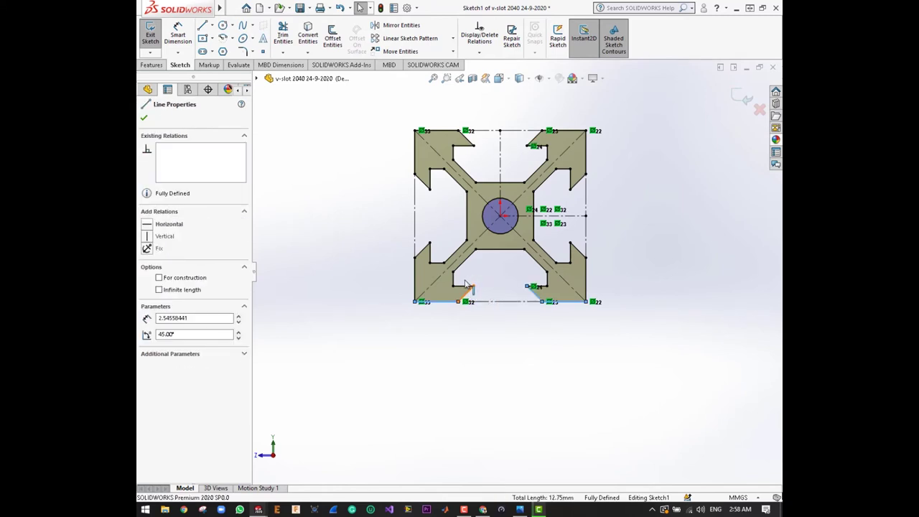
Step: Add notch lines Line45, Line44, Line40 and Line39, and make all selected lines construction geometry
left_click(463, 287, "ctrl")
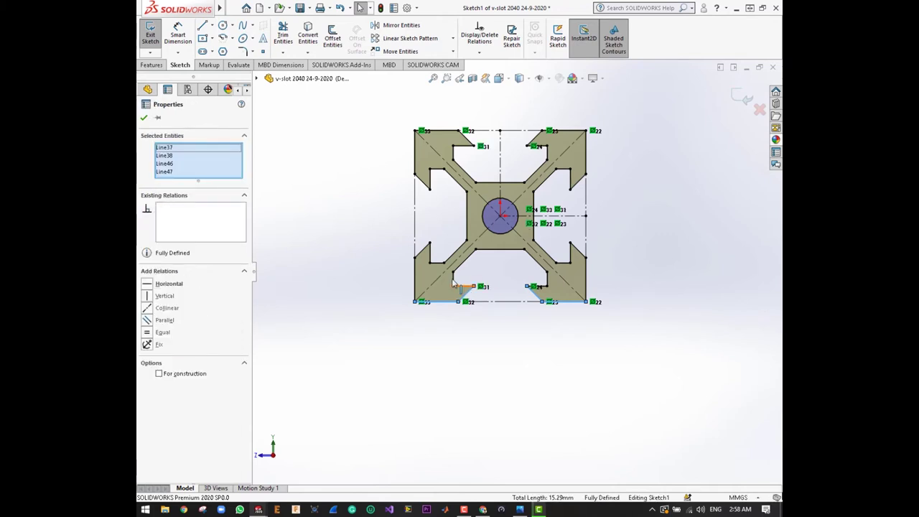
left_click(454, 280, "ctrl")
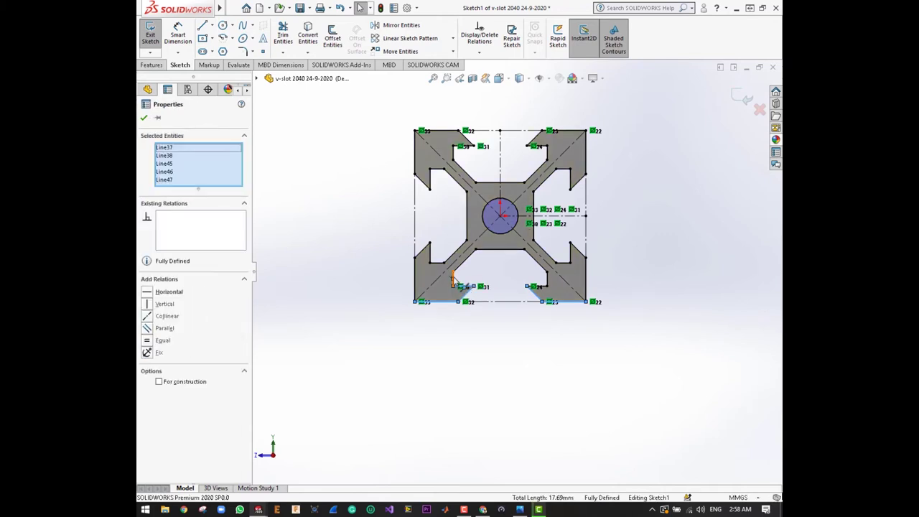
left_click(547, 281, "ctrl")
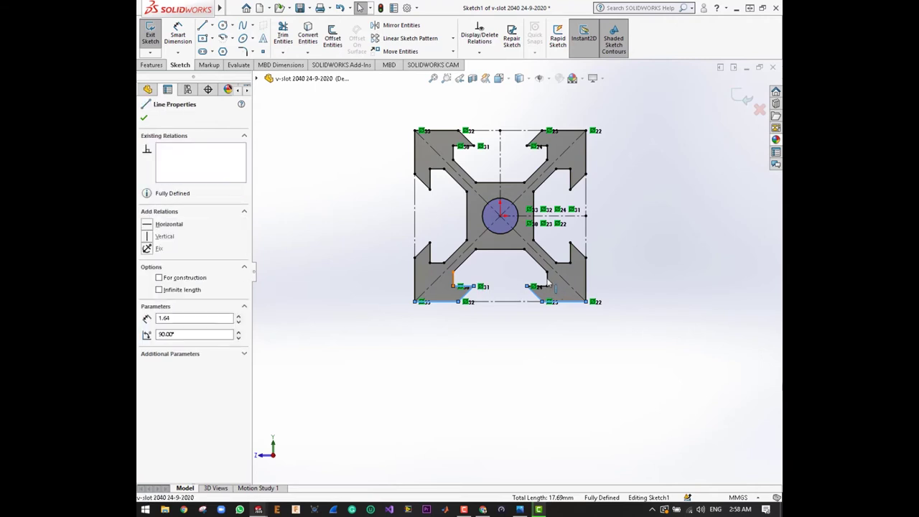
left_click(544, 288, "ctrl")
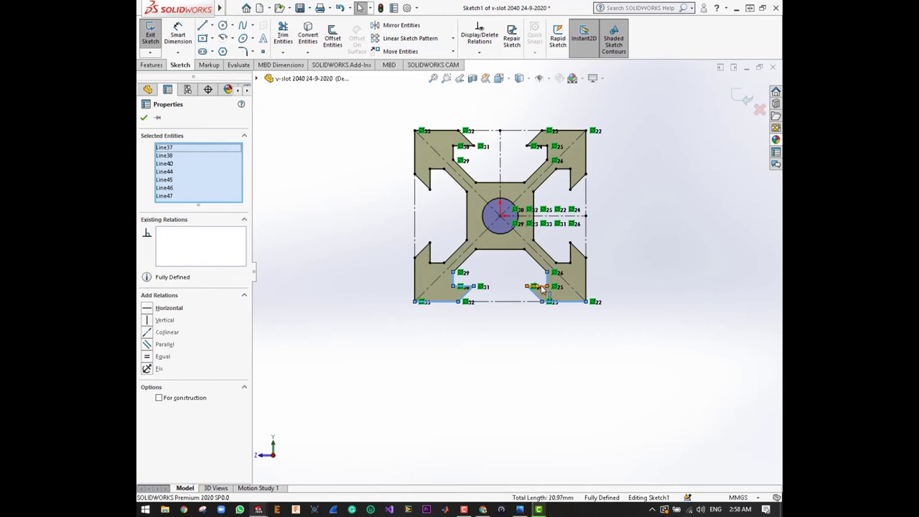
left_click(545, 300, "ctrl")
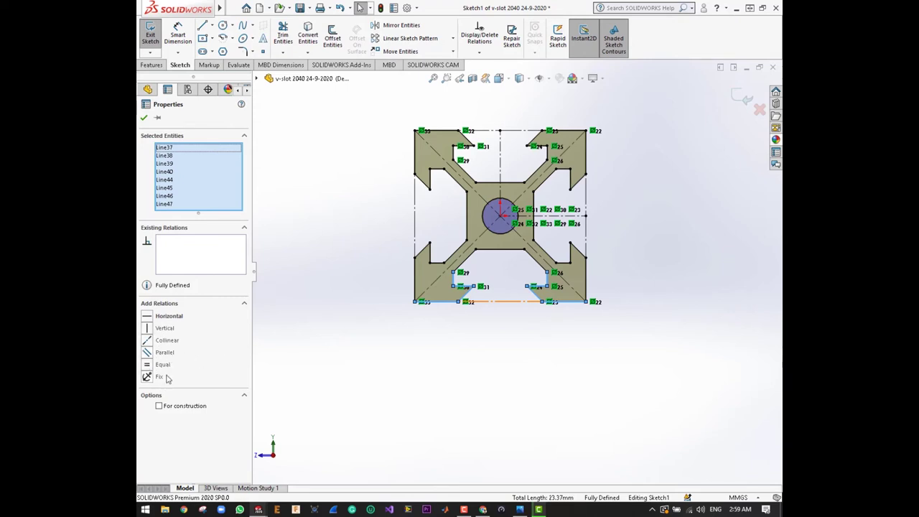
left_click(181, 407)
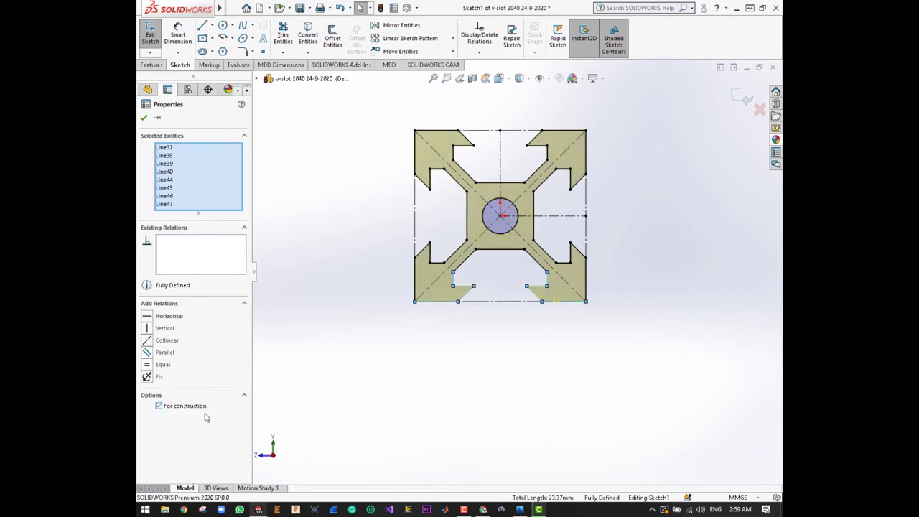
left_click(144, 121)
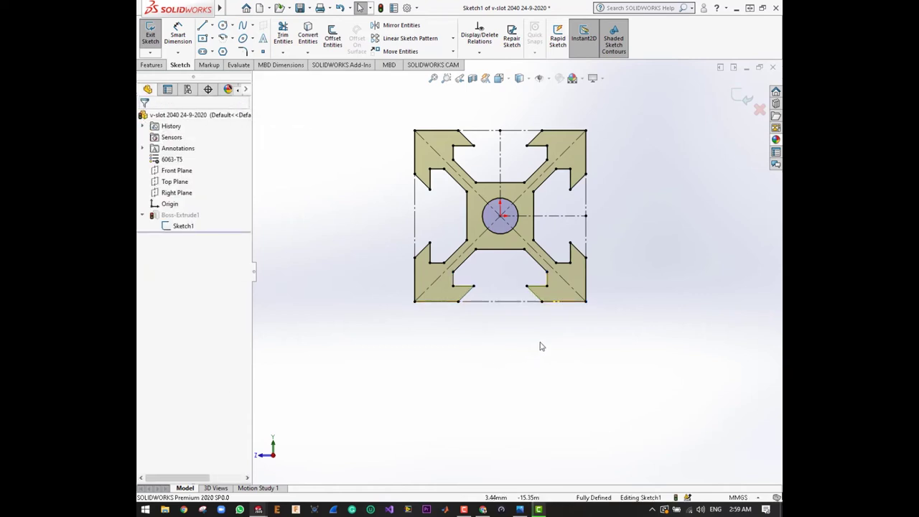
Step: Mirror the whole profile about bottom line Line1, excluding three short lines
scroll(596, 309, "down", 1)
scroll(593, 305, "up", 2)
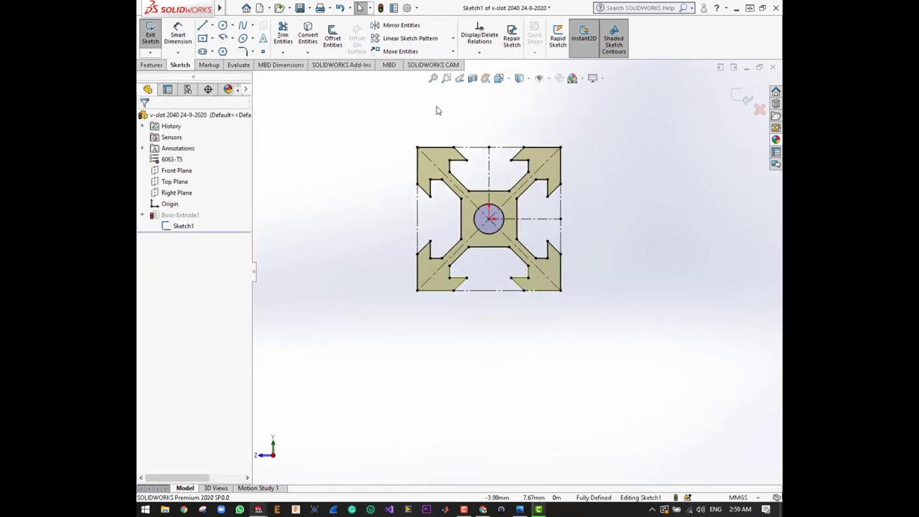
left_click(401, 26)
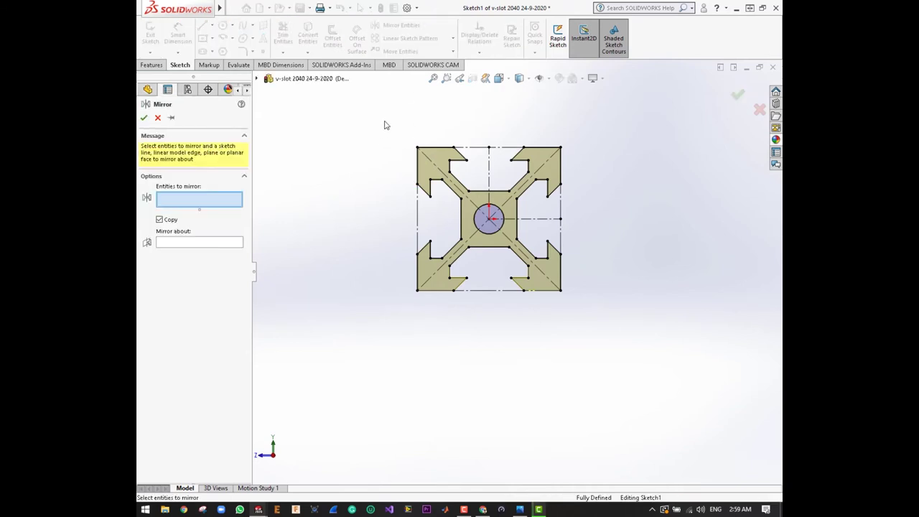
left_click_drag(384, 126, 587, 287)
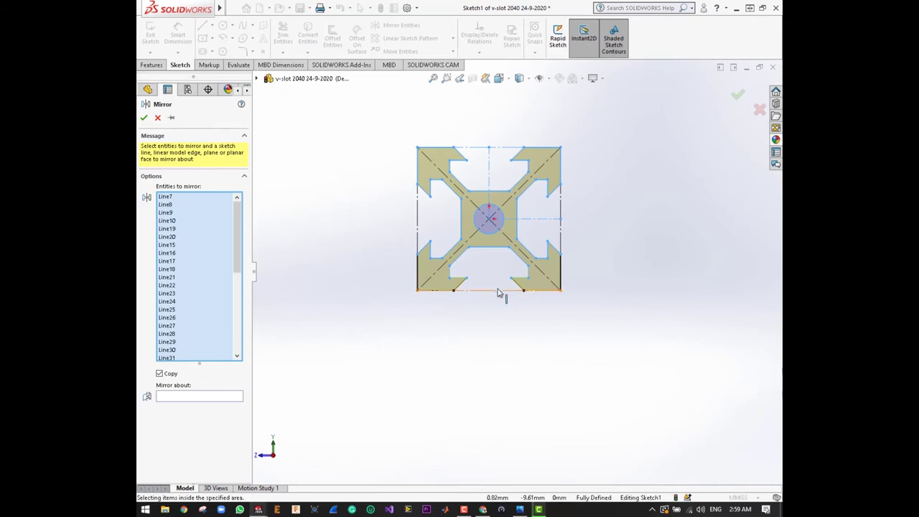
left_click(180, 397)
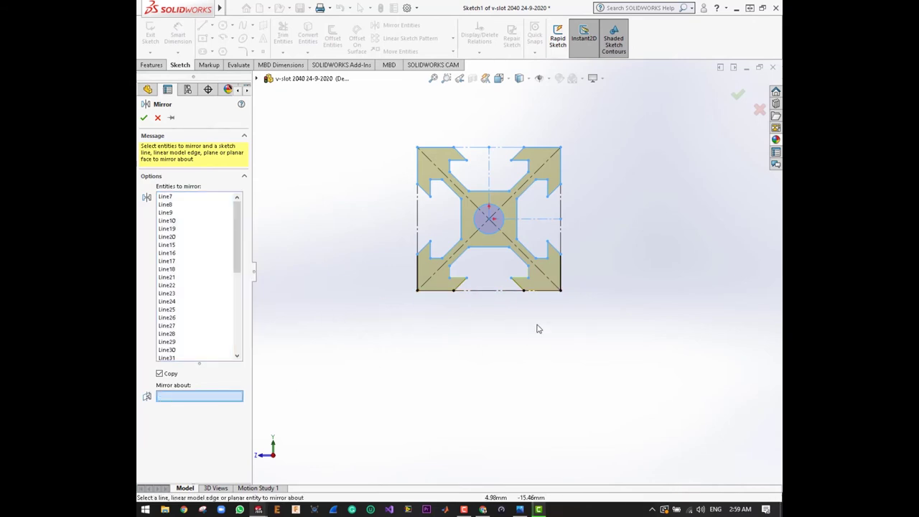
left_click(499, 297)
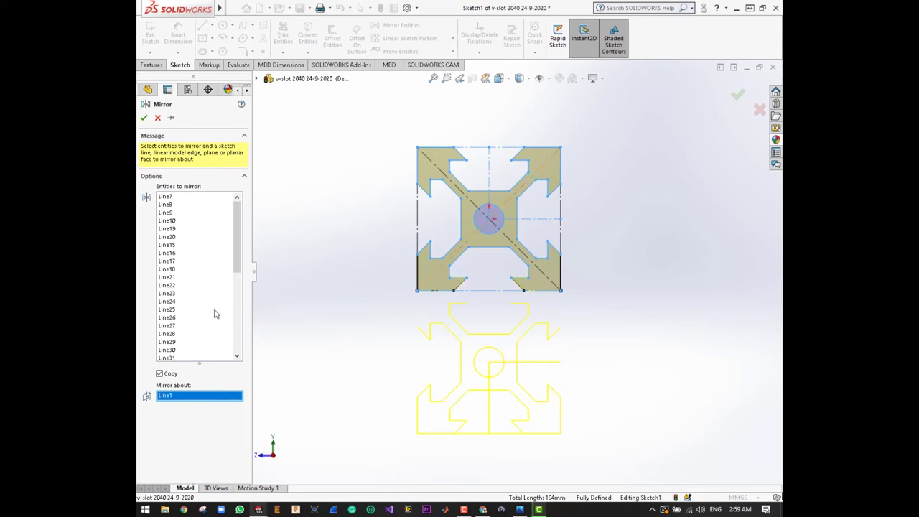
left_click(234, 286)
scroll(234, 285, "down", 5)
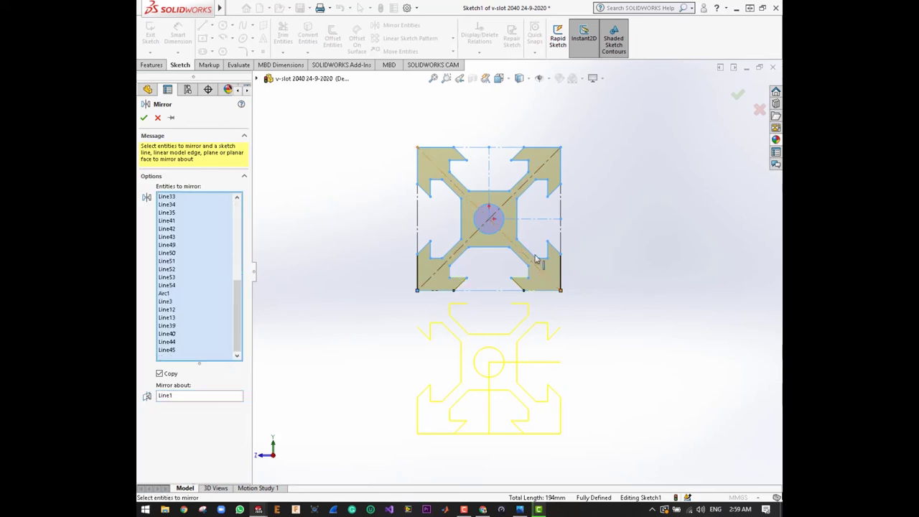
left_click(460, 280)
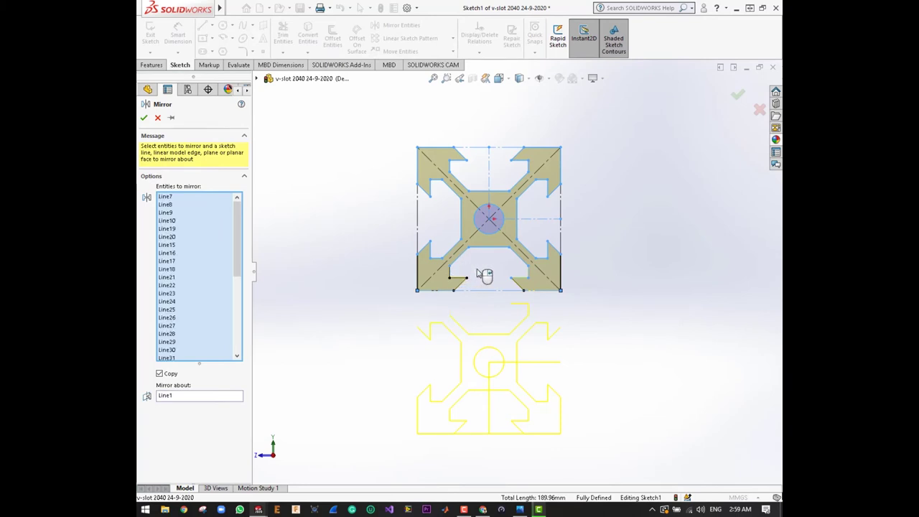
left_click(526, 277)
left_click(539, 218)
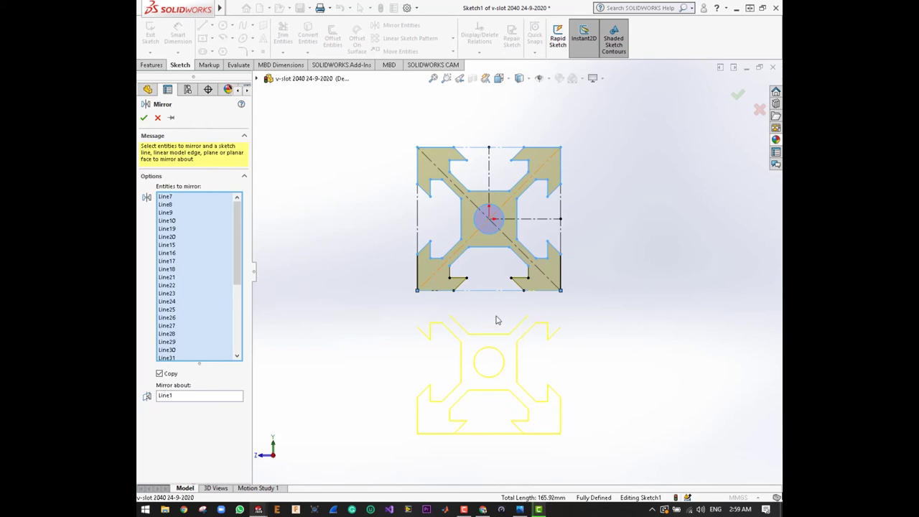
left_click(145, 118)
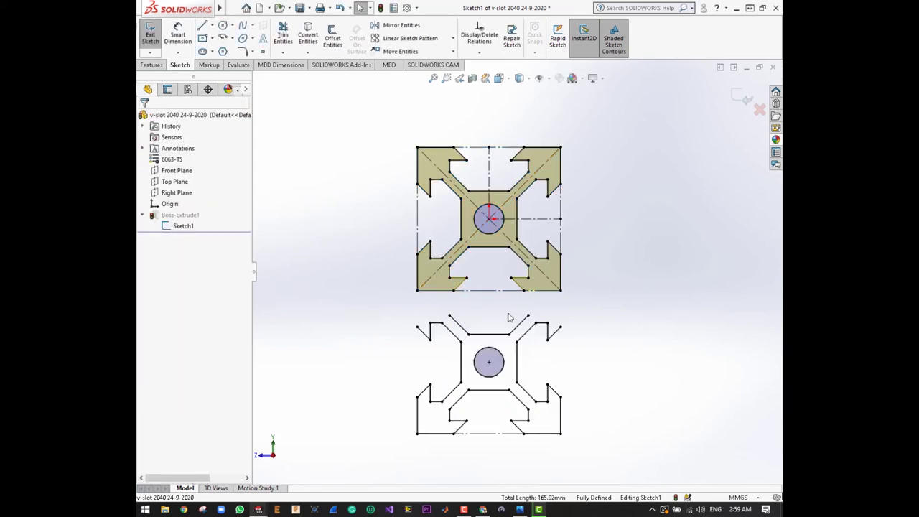
Step: Draw the left vertical line joining the upper and lower profiles' corners
scroll(578, 338, "down", 2)
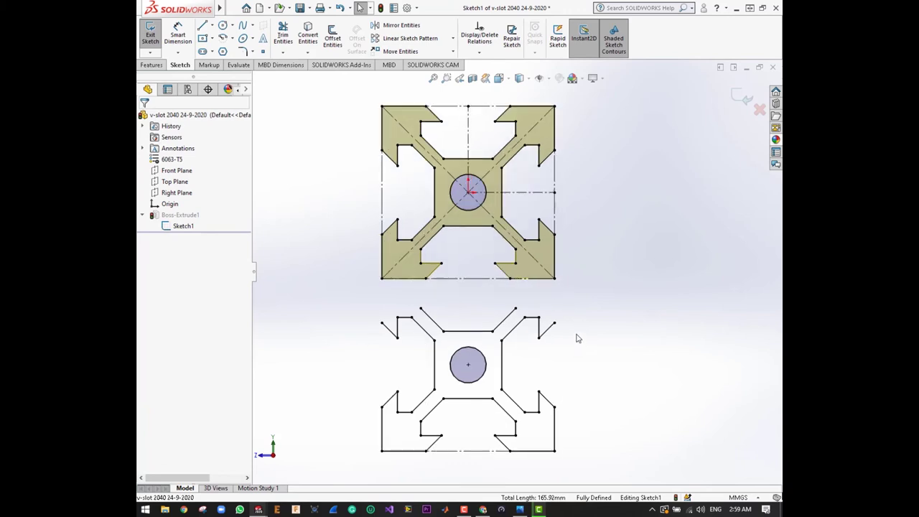
scroll(416, 287, "down", 1)
key("l")
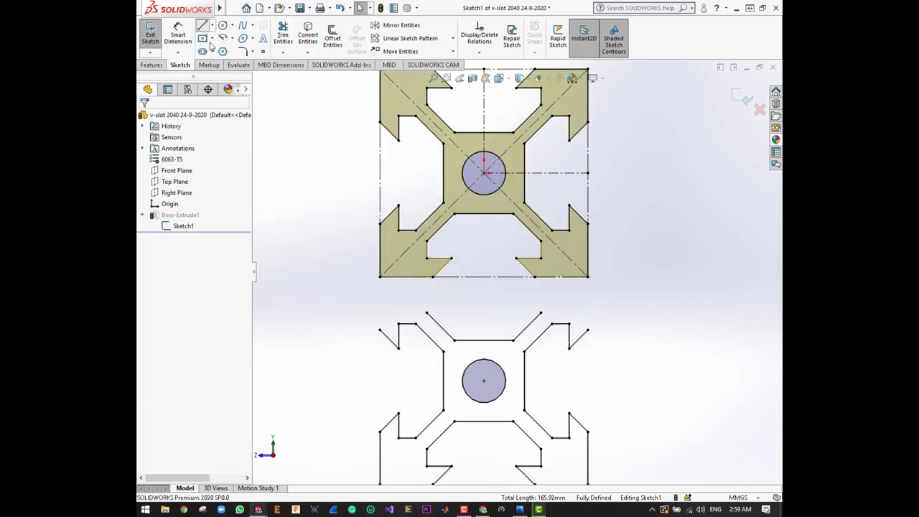
left_click(380, 277)
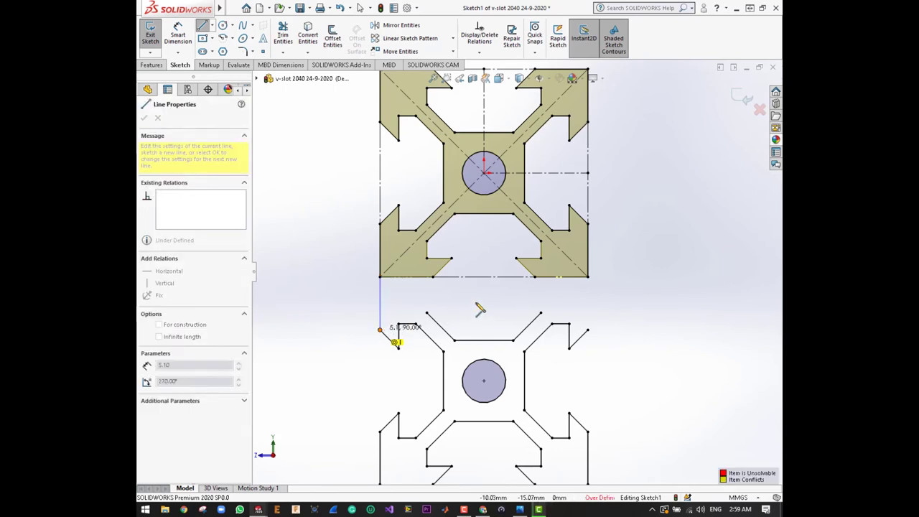
left_click(379, 330)
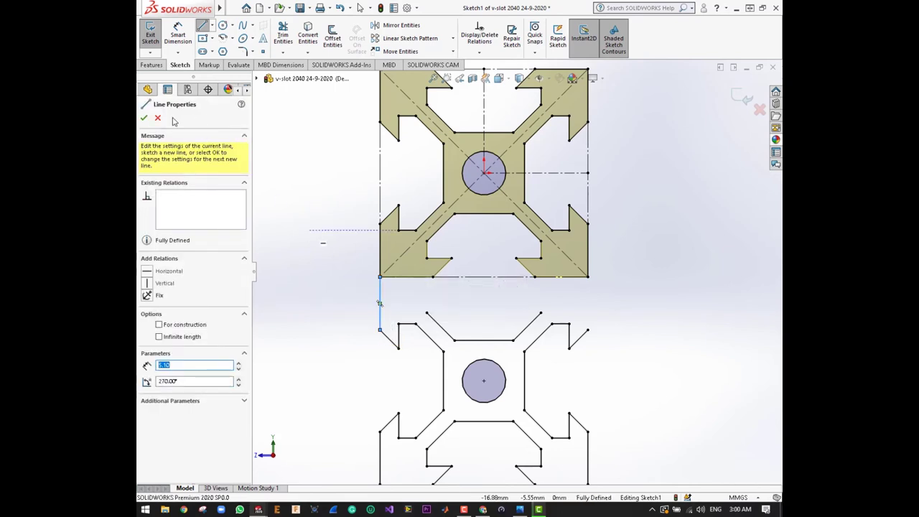
left_click(144, 119)
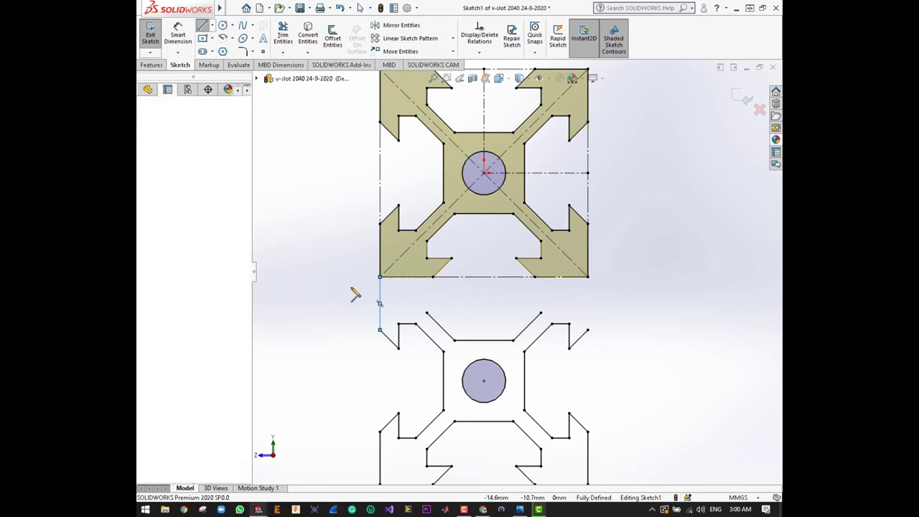
key("Escape")
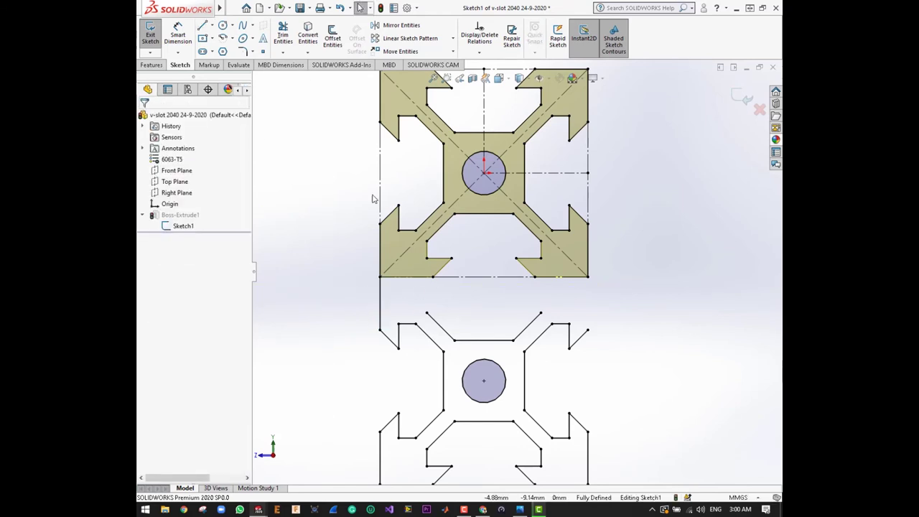
Step: Draw the matching right vertical joining line between the two profiles
left_click(202, 25)
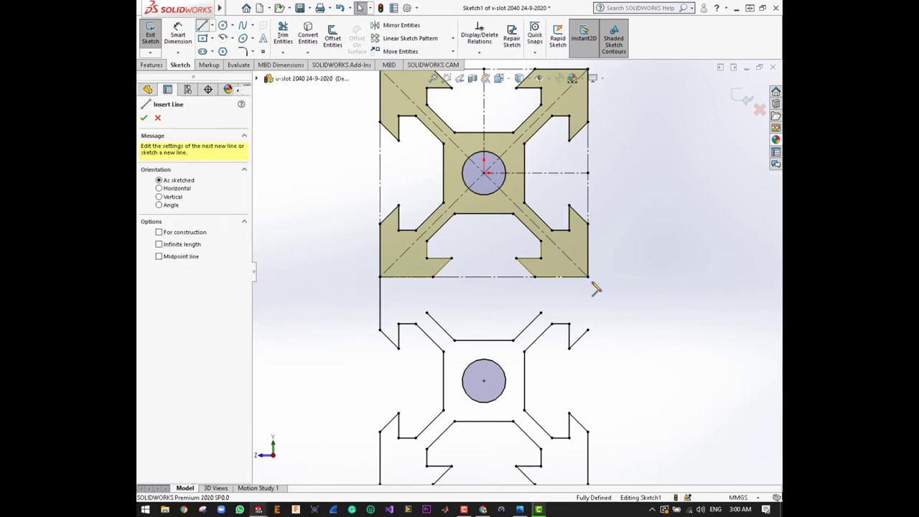
left_click(588, 277)
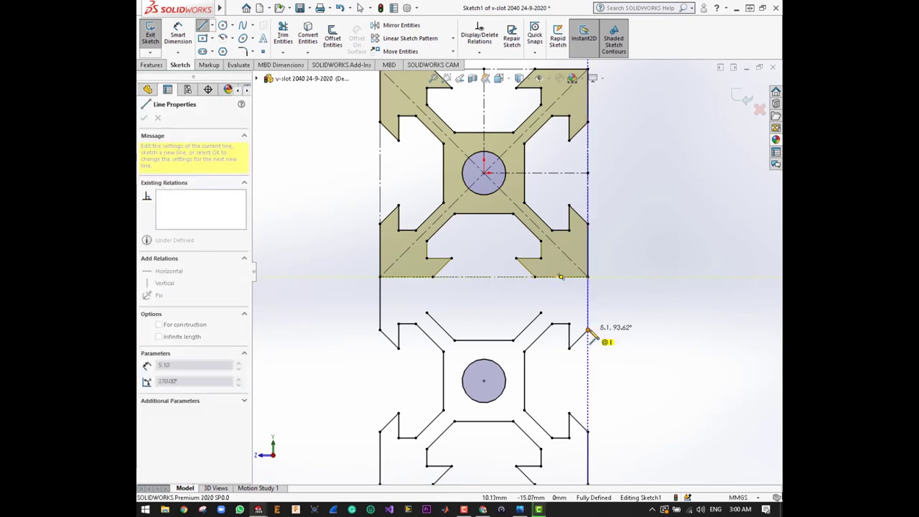
left_click(588, 329)
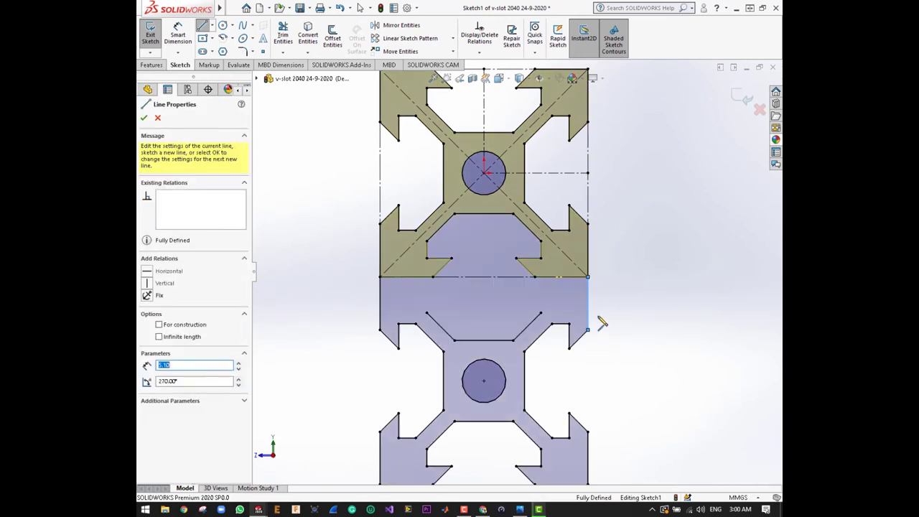
key("Escape")
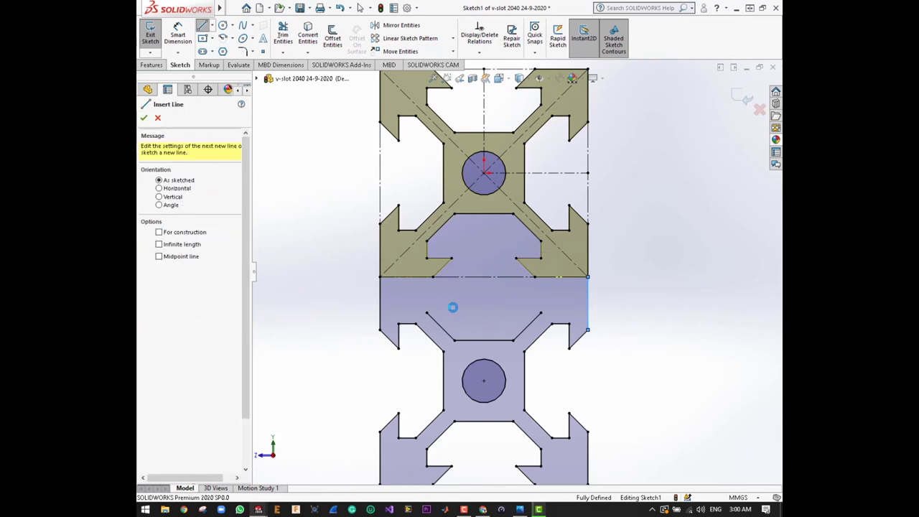
key("Escape")
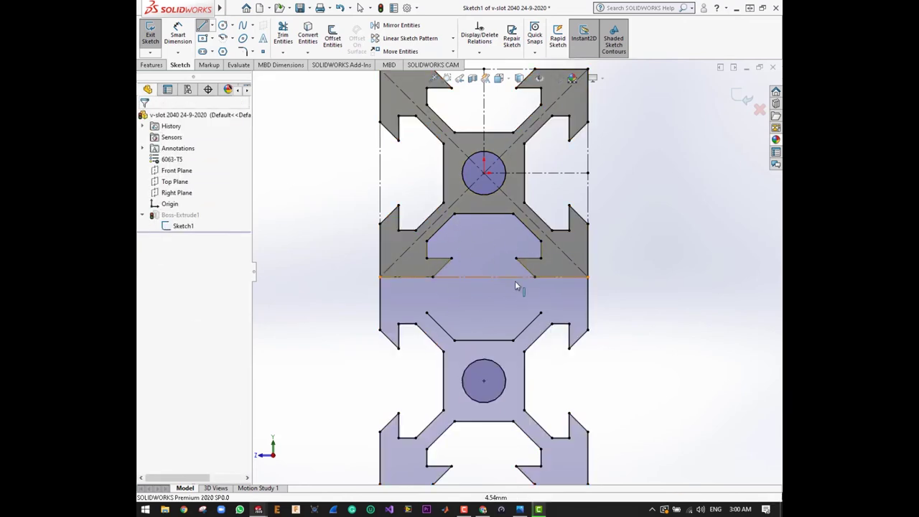
key("Escape")
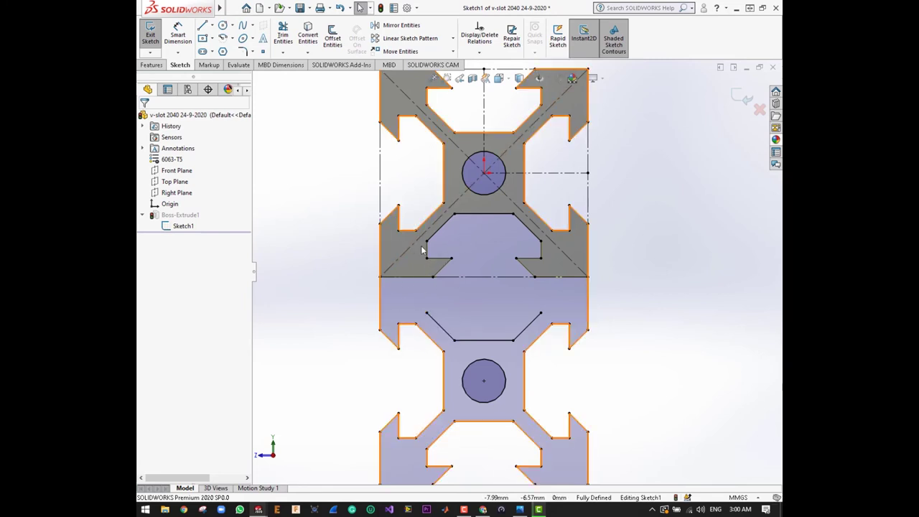
Step: Draw a vertical line across the left slots, capped by two 2.70 horizontal lines
left_click(204, 26)
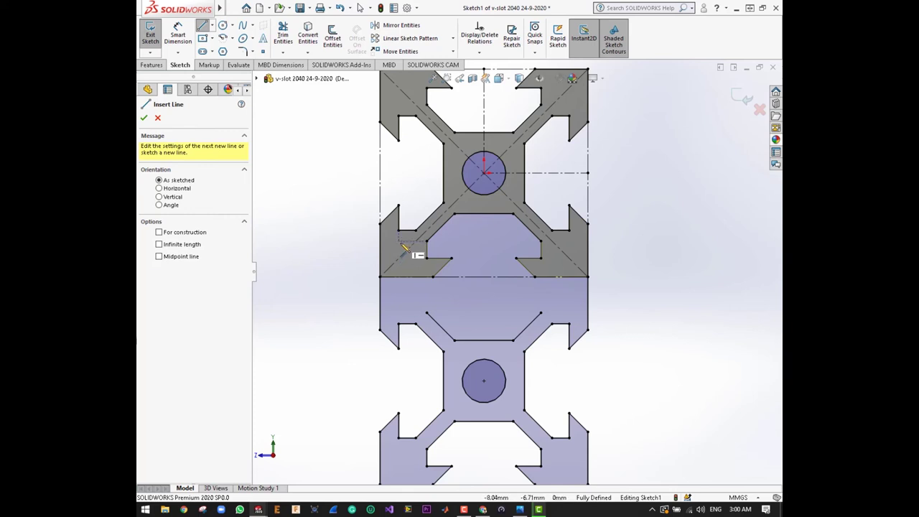
key("Escape")
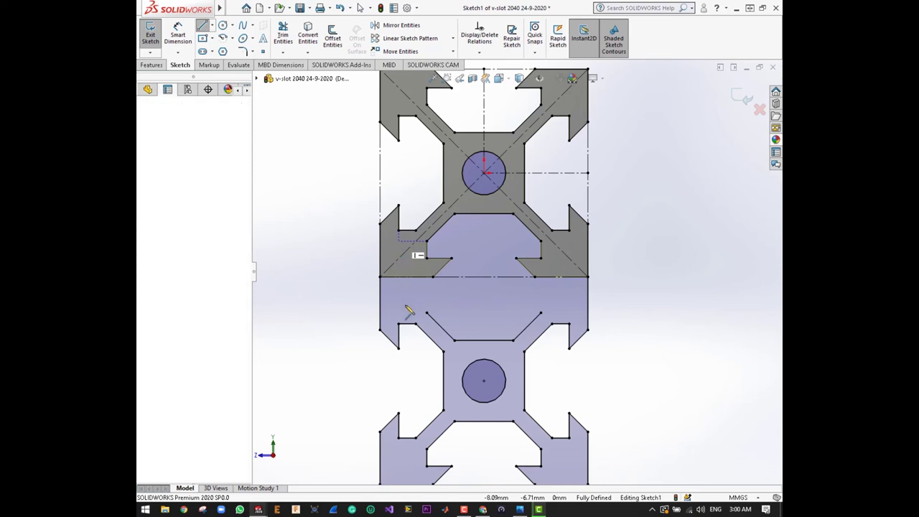
left_click(407, 310)
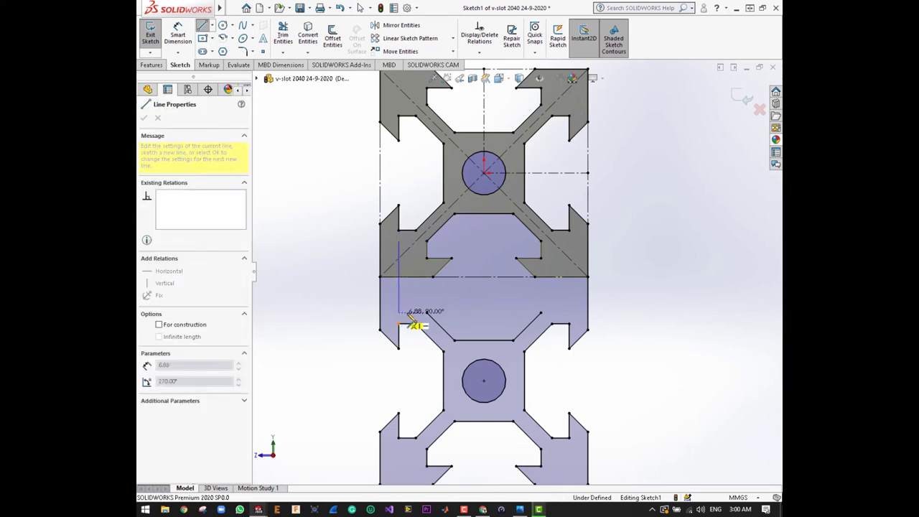
left_click(399, 312)
left_click(427, 313)
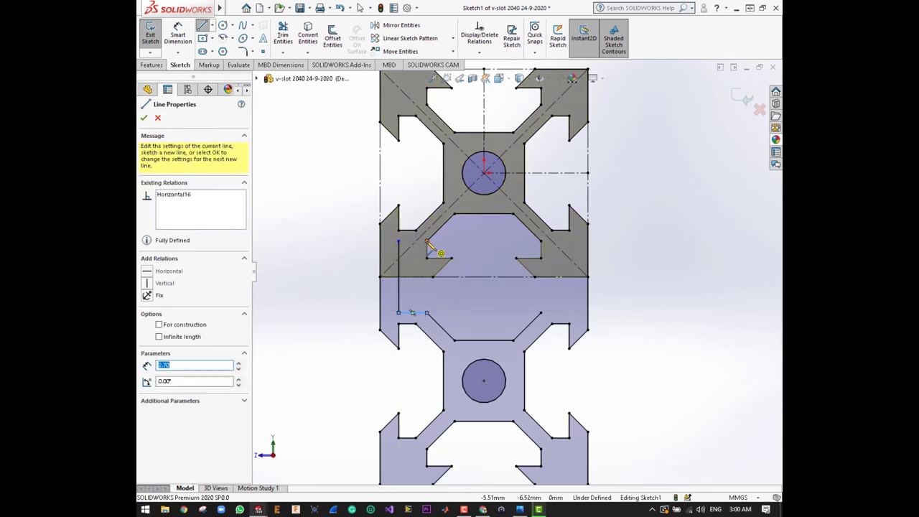
left_click(398, 240)
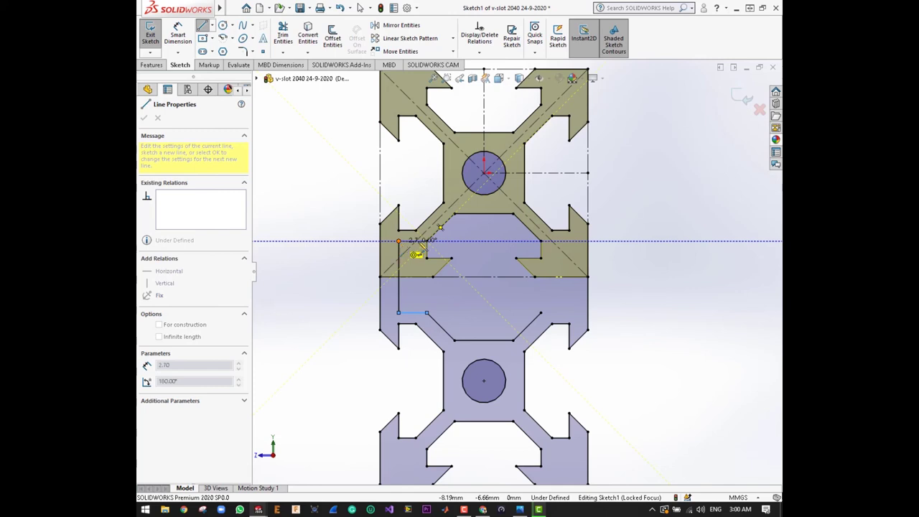
double_click(427, 240)
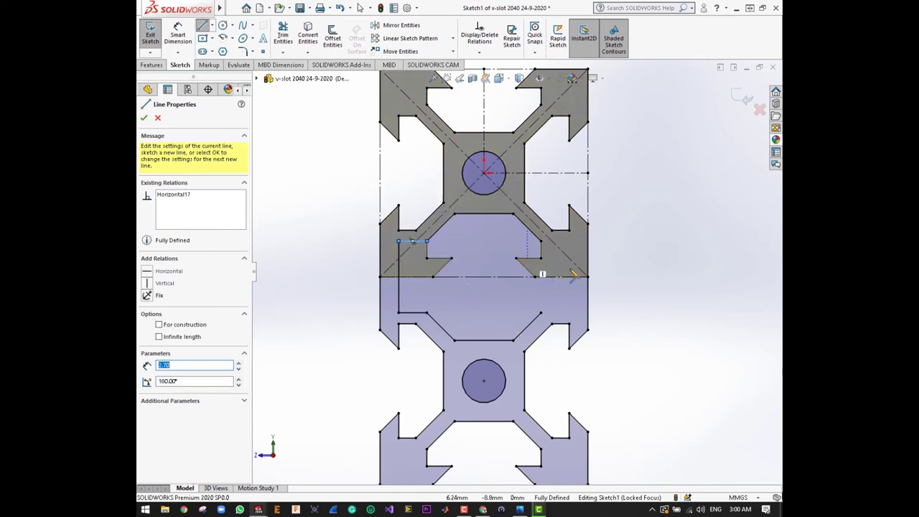
left_click(416, 28)
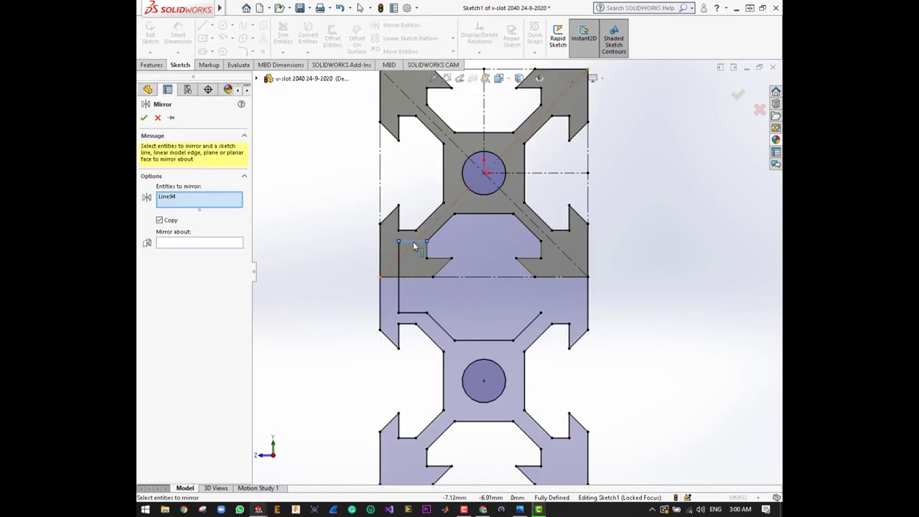
Step: Mirror the three slot-bracket lines about vertical centreline Line12 onto the right side
left_click(399, 290)
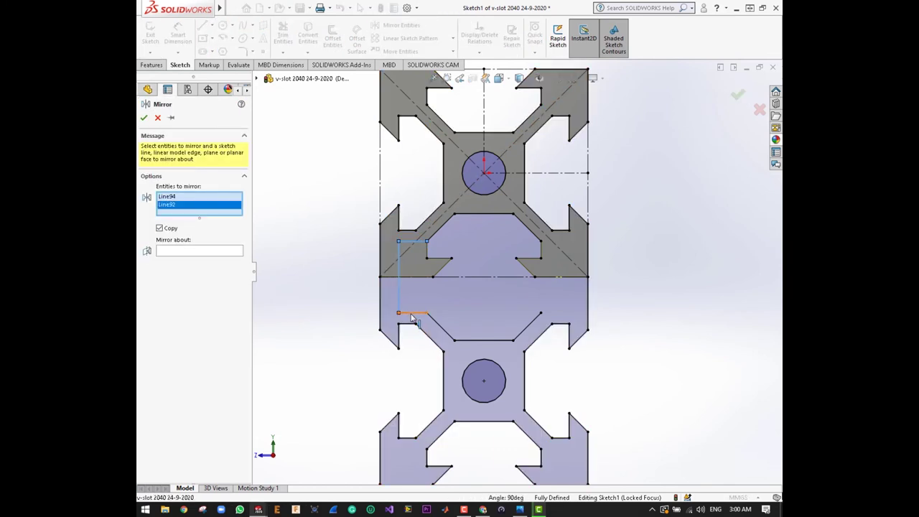
left_click(412, 316)
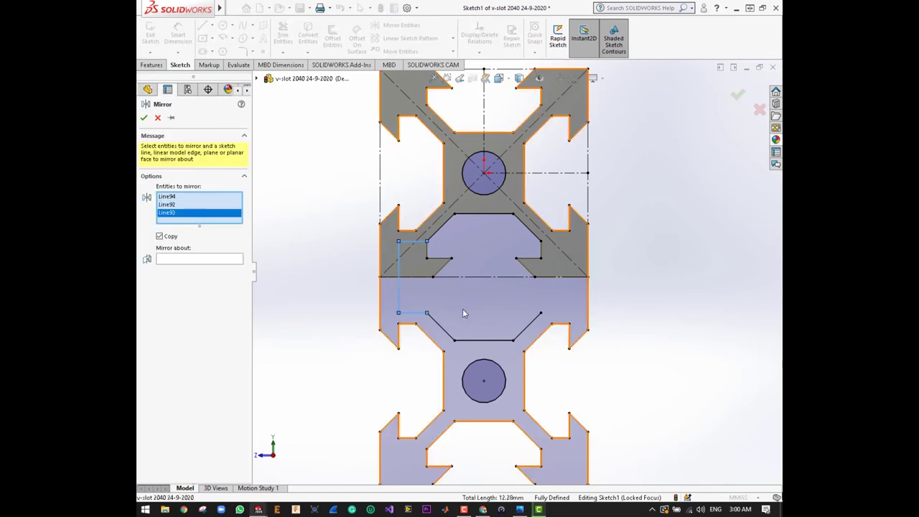
left_click(201, 263)
left_click(485, 115)
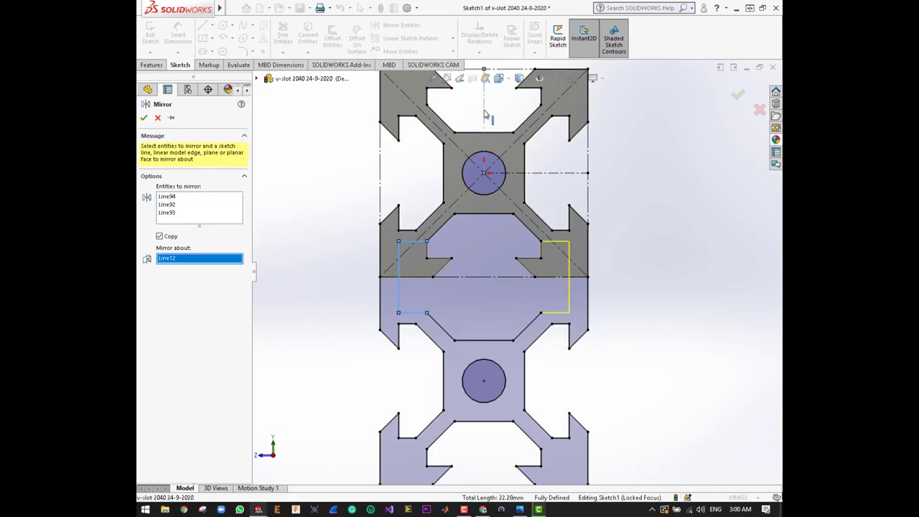
left_click(144, 117)
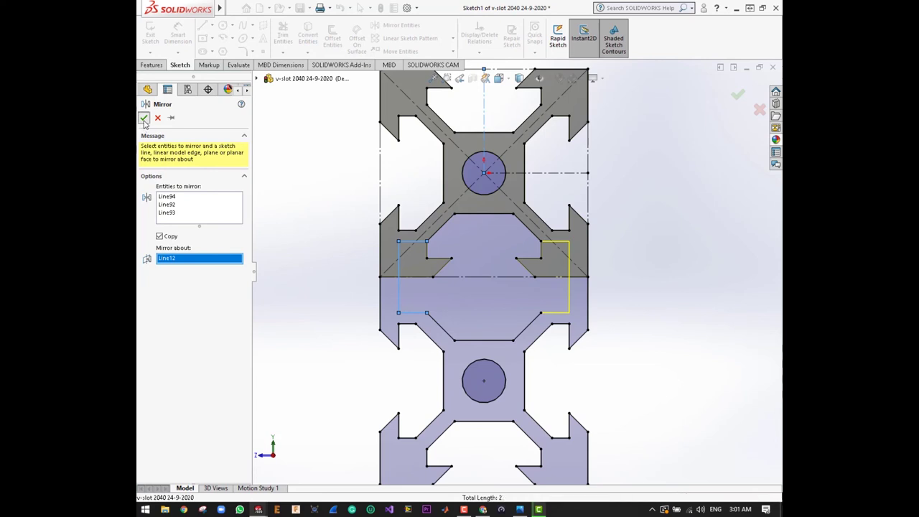
scroll(506, 290, "up", 1)
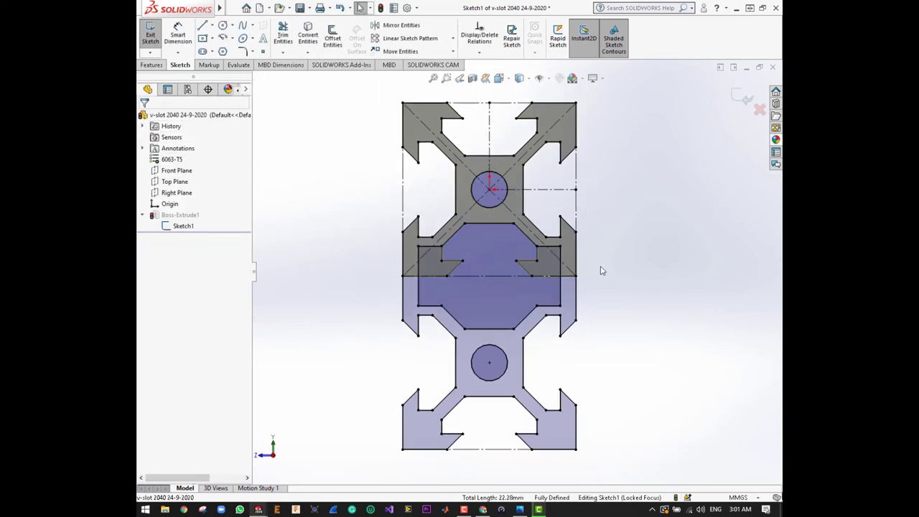
scroll(603, 268, "down", 2)
scroll(472, 280, "down", 1)
scroll(473, 280, "up", 1)
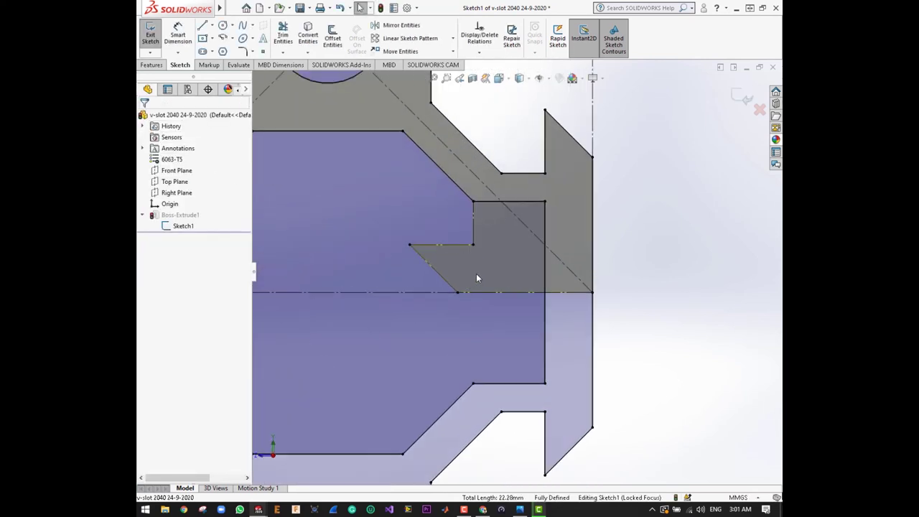
scroll(476, 273, "up", 1)
scroll(476, 273, "up", 2)
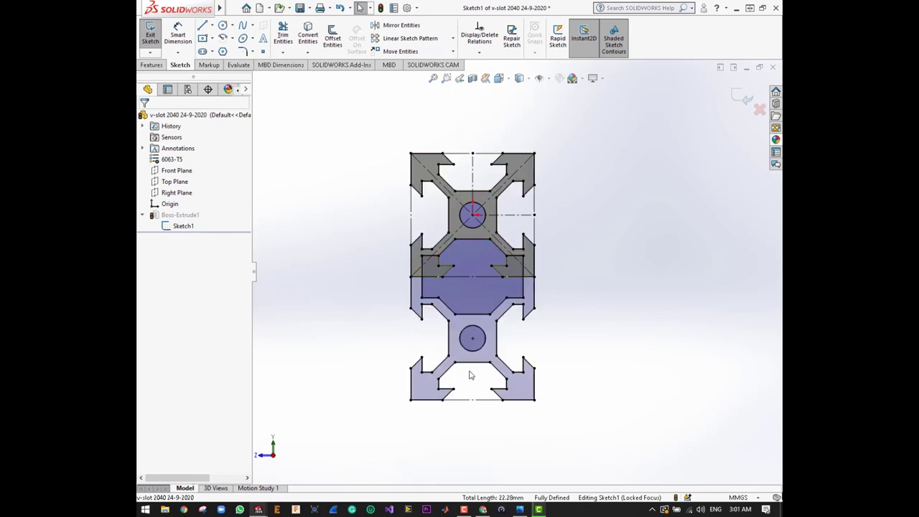
Step: Exit Sketch1 to rebuild Boss-Extrude1, inspect it in isometric view, and save the part
left_click(148, 40)
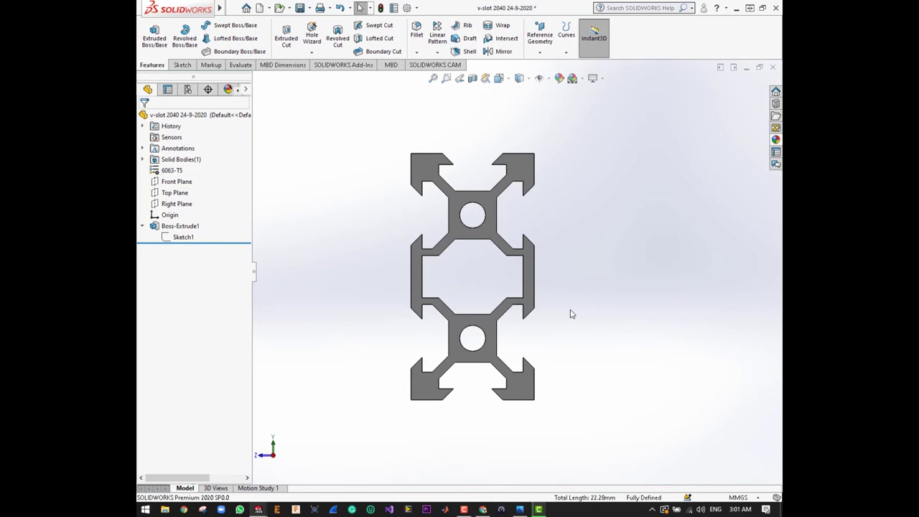
key("ctrl+7")
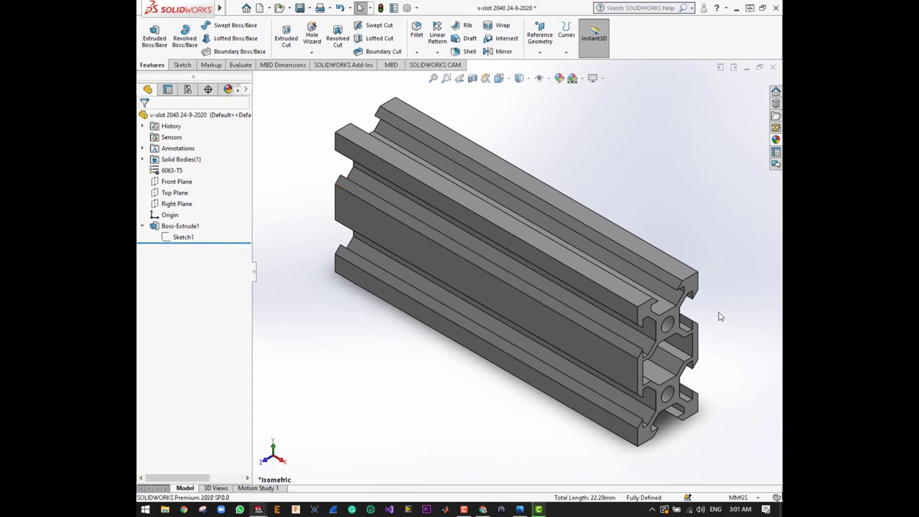
scroll(711, 338, "up", 2)
scroll(610, 309, "down", 4)
scroll(470, 309, "up", 1)
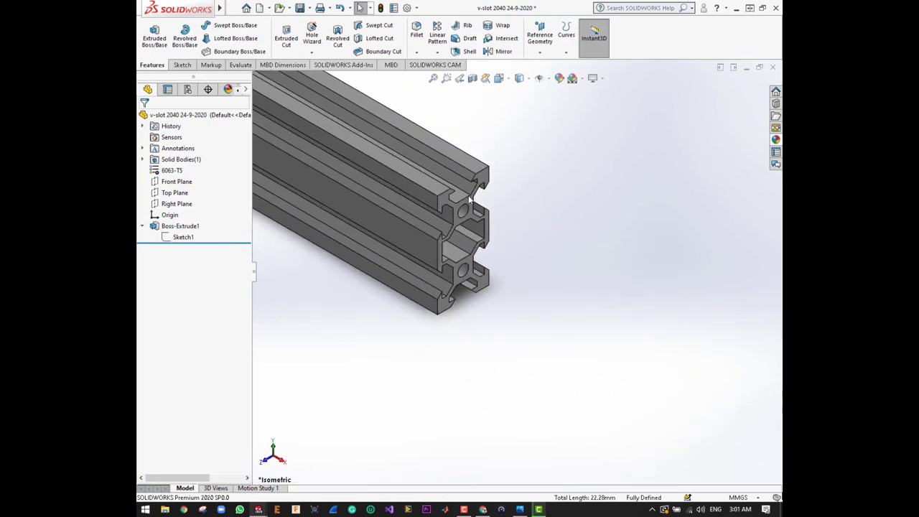
scroll(434, 291, "up", 2)
scroll(524, 261, "up", 2)
scroll(473, 224, "down", 1)
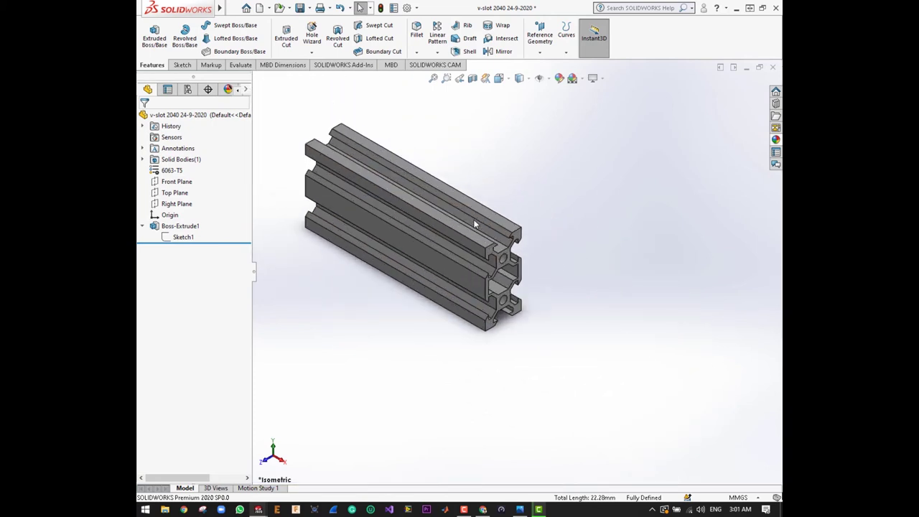
key("ctrl+s")
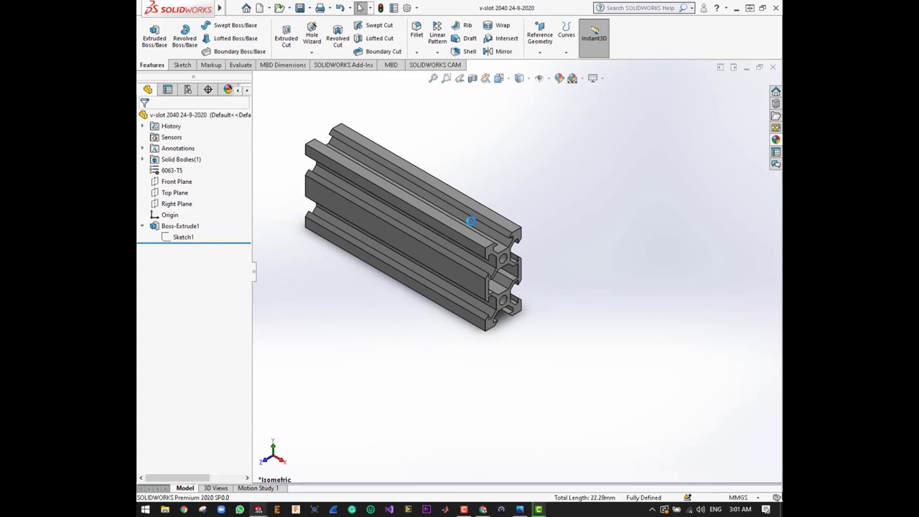